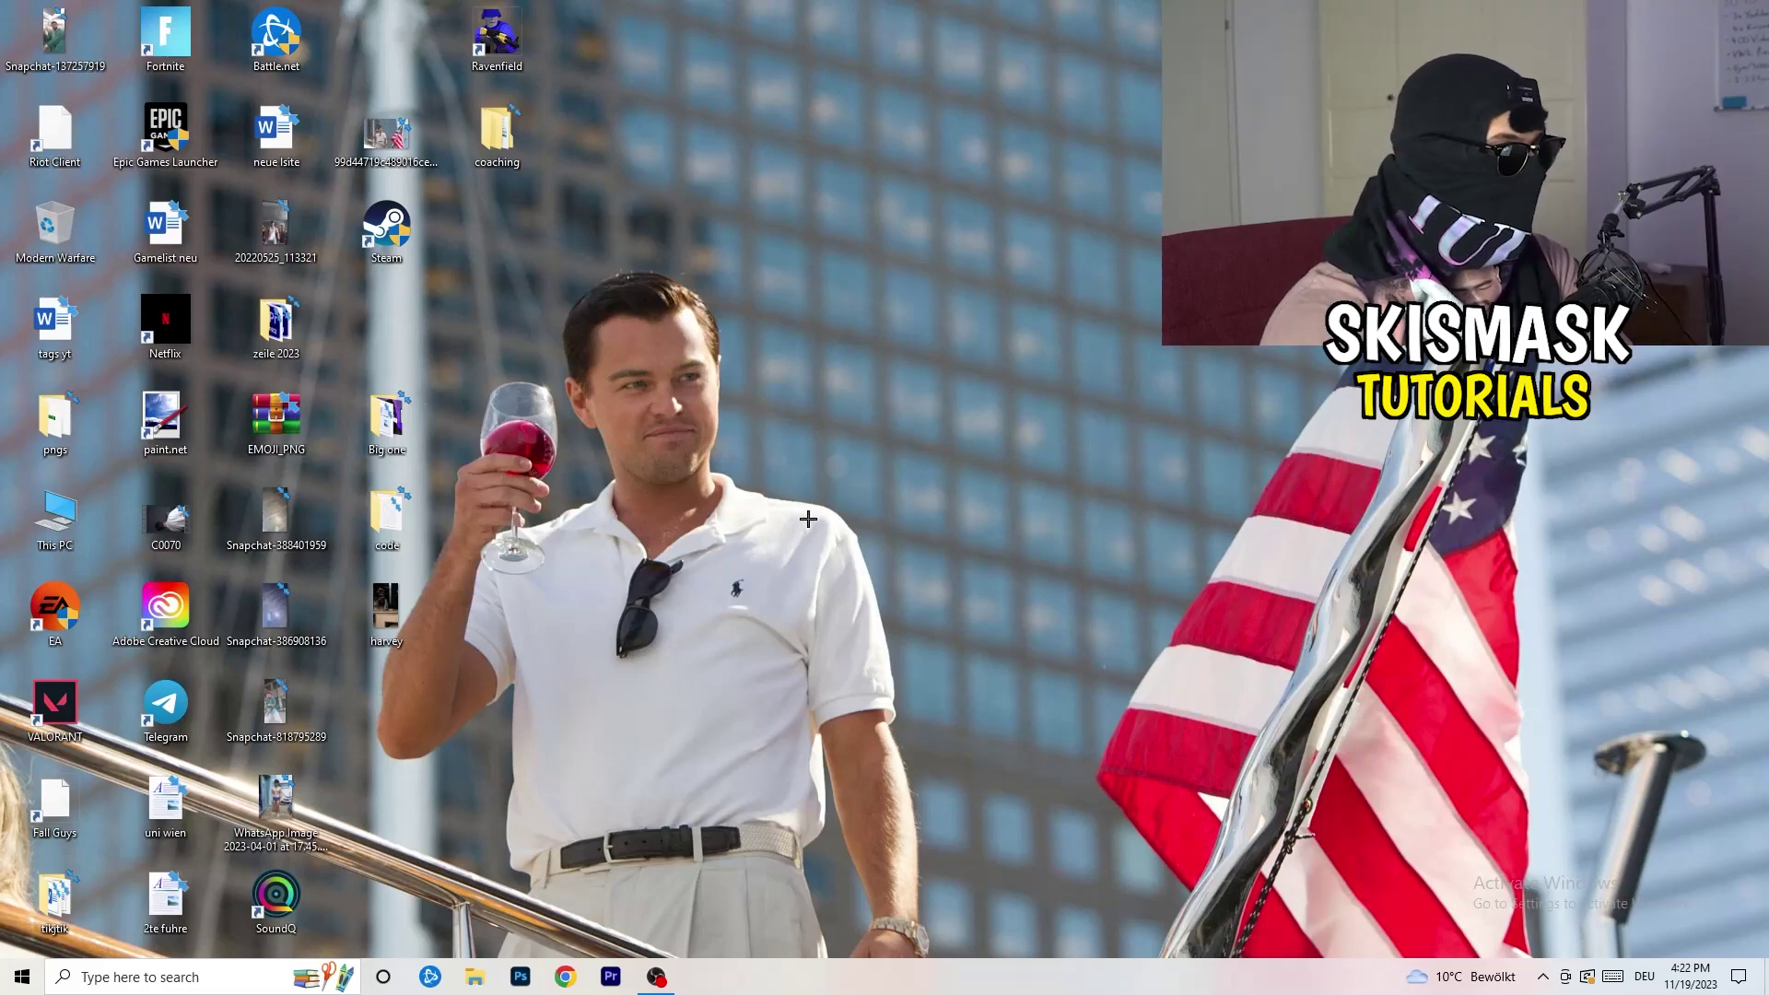
Open Task Manager's performance view, launch Resource Monitor from it and maximize the window
{"action": "right_click", "coordinate": [855, 990]}
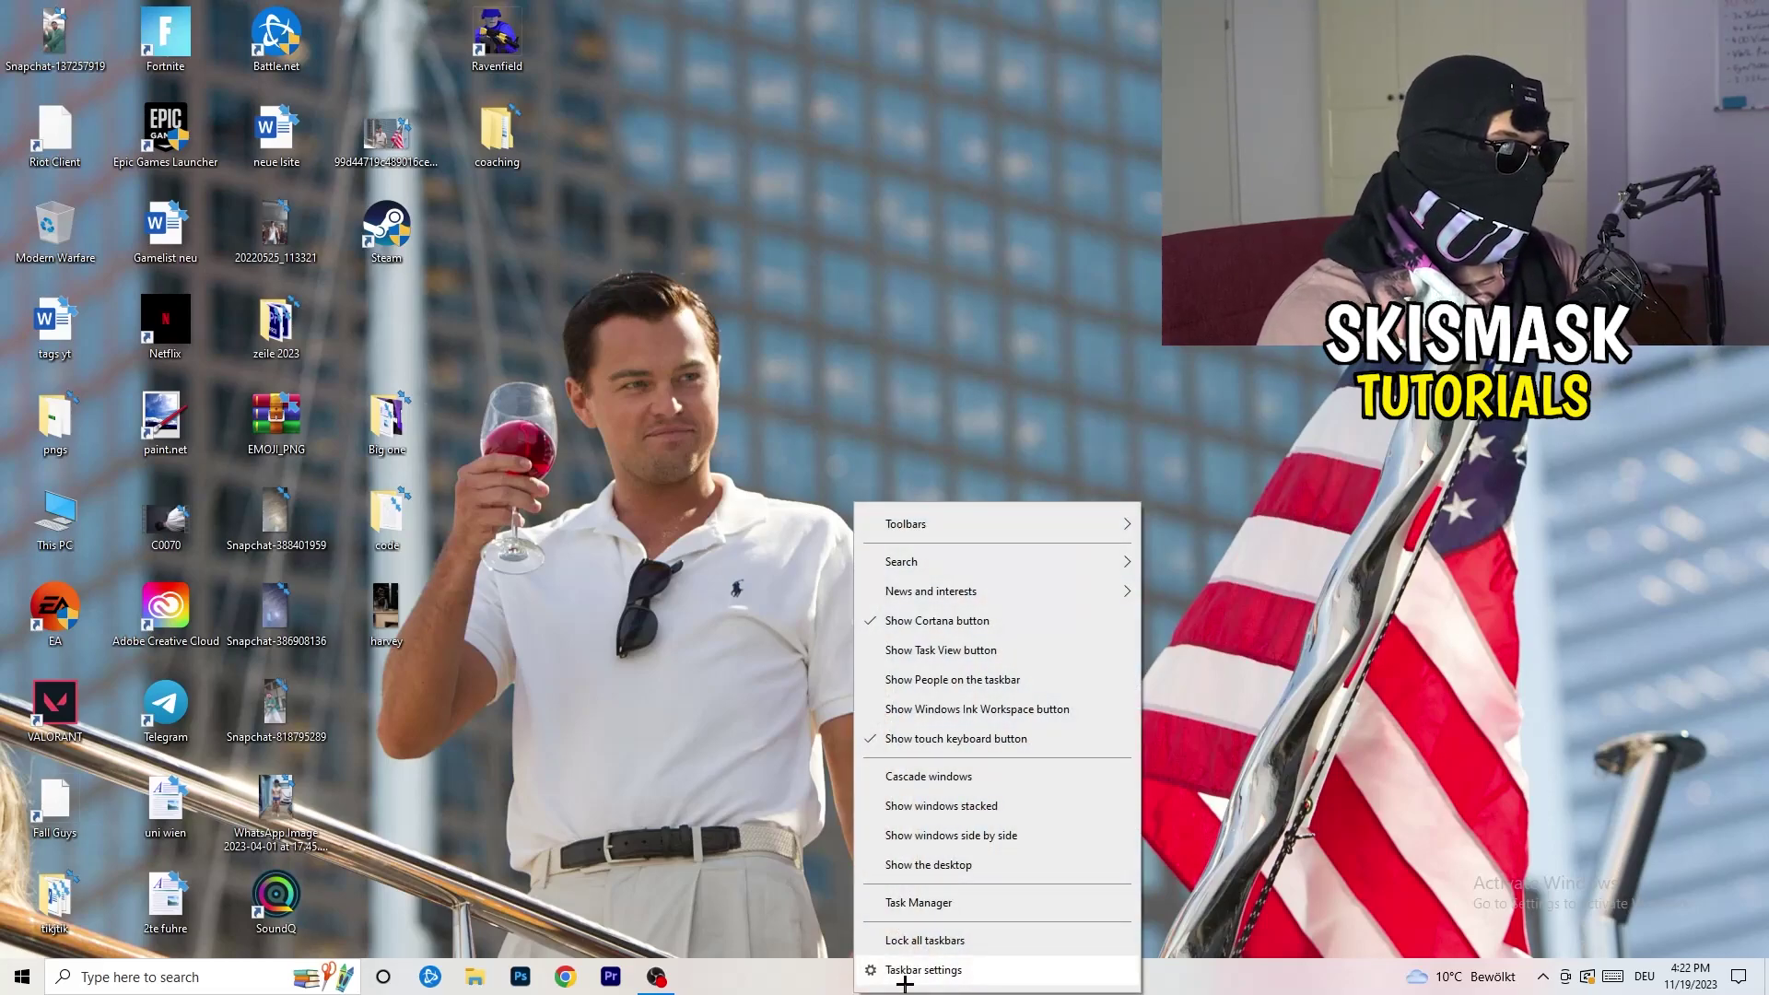
{"action": "left_click", "coordinate": [918, 902]}
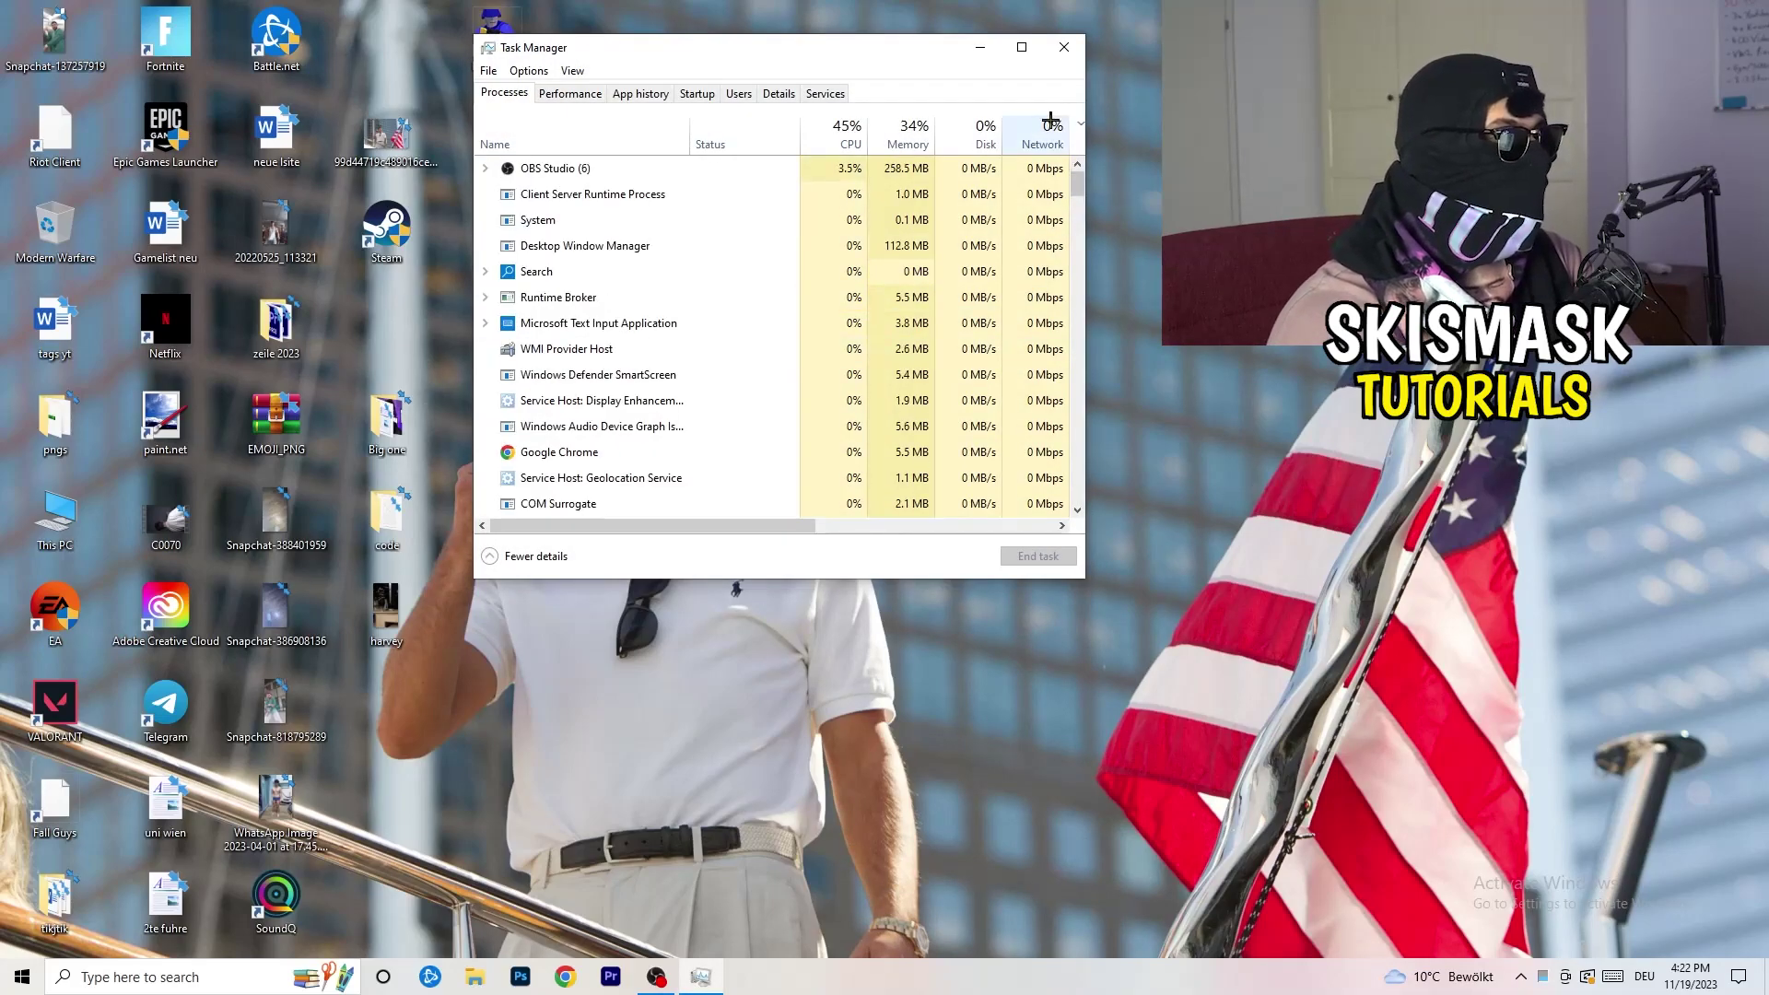
{"action": "left_click", "coordinate": [1030, 67]}
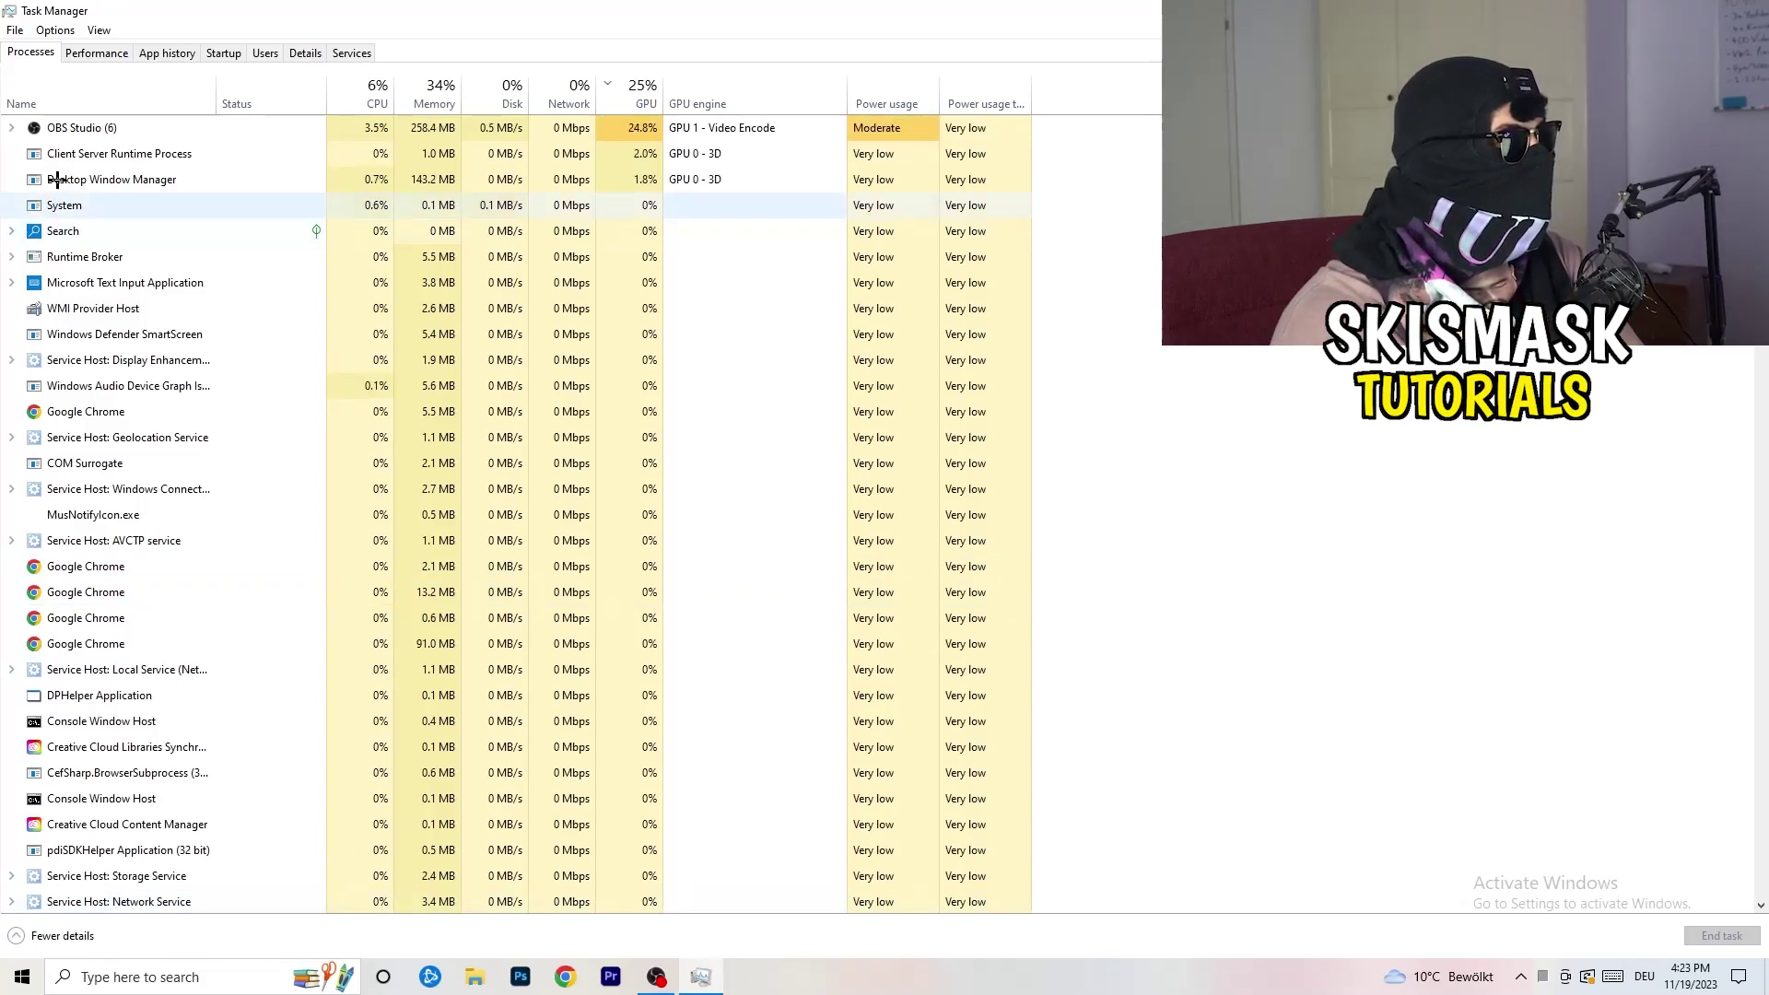
{"action": "left_click", "coordinate": [97, 53]}
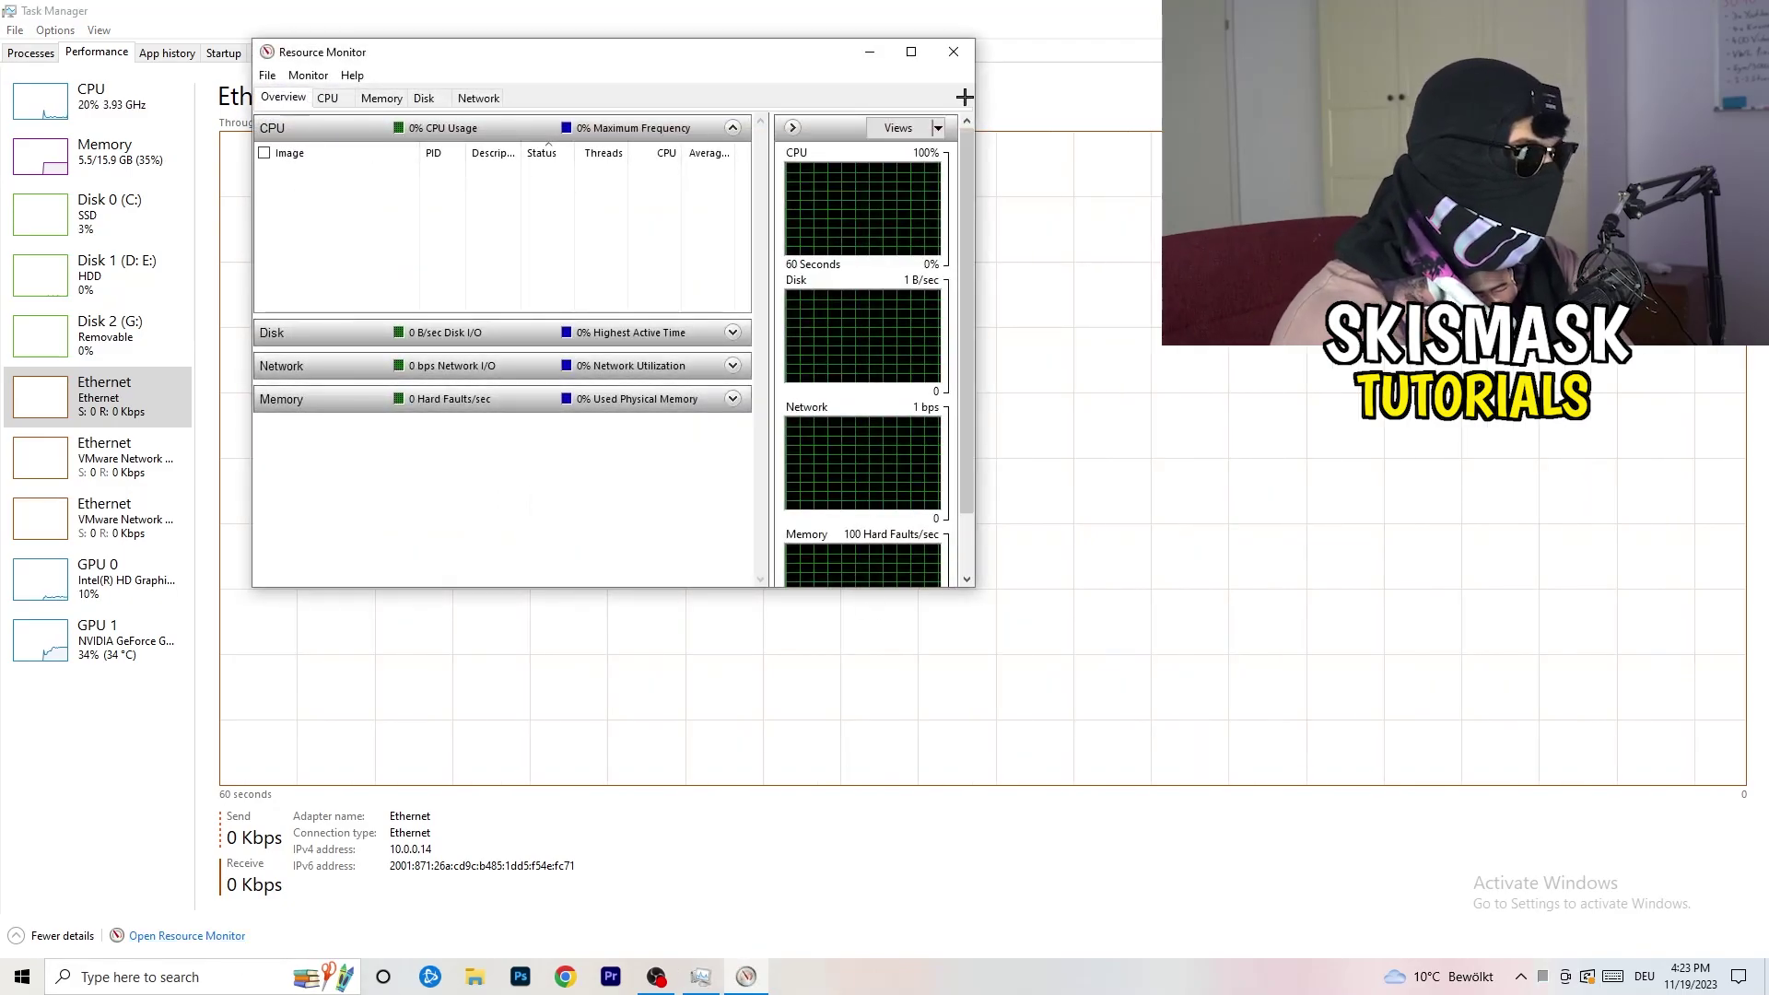
{"action": "left_click", "coordinate": [915, 47]}
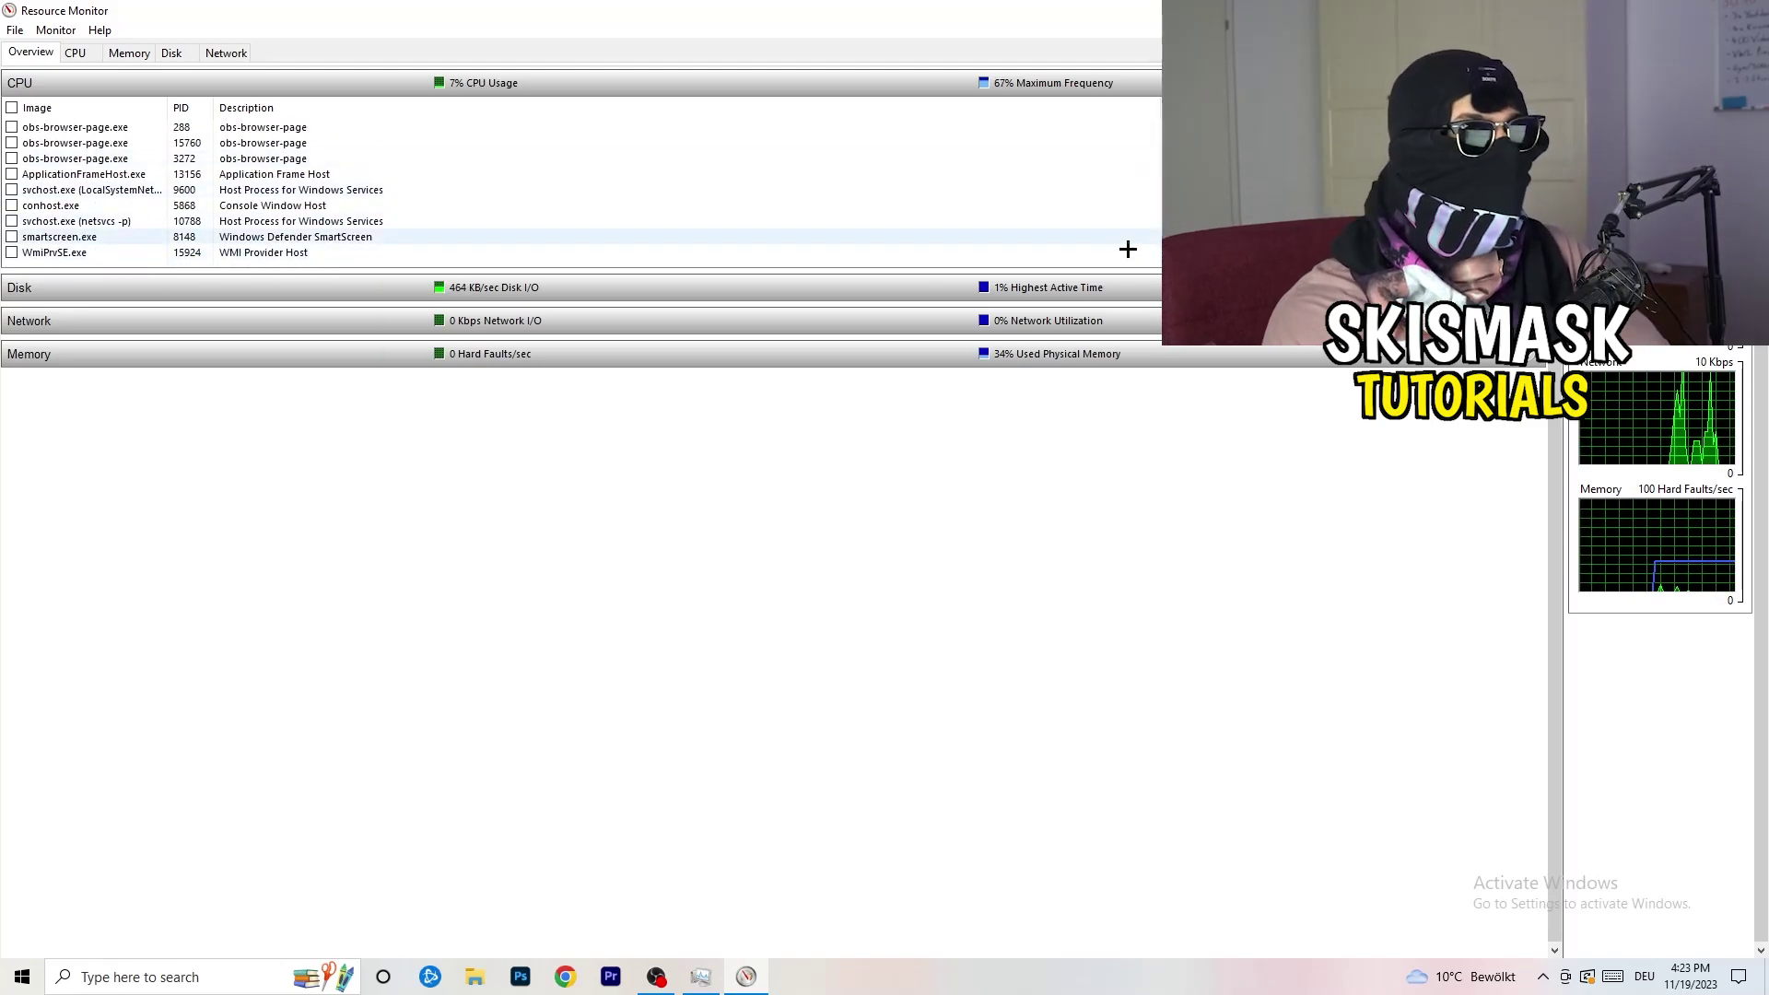
Examine the running processes and those with network activity in Resource Monitor, and close both monitoring windows
{"action": "right_click", "coordinate": [1051, 207]}
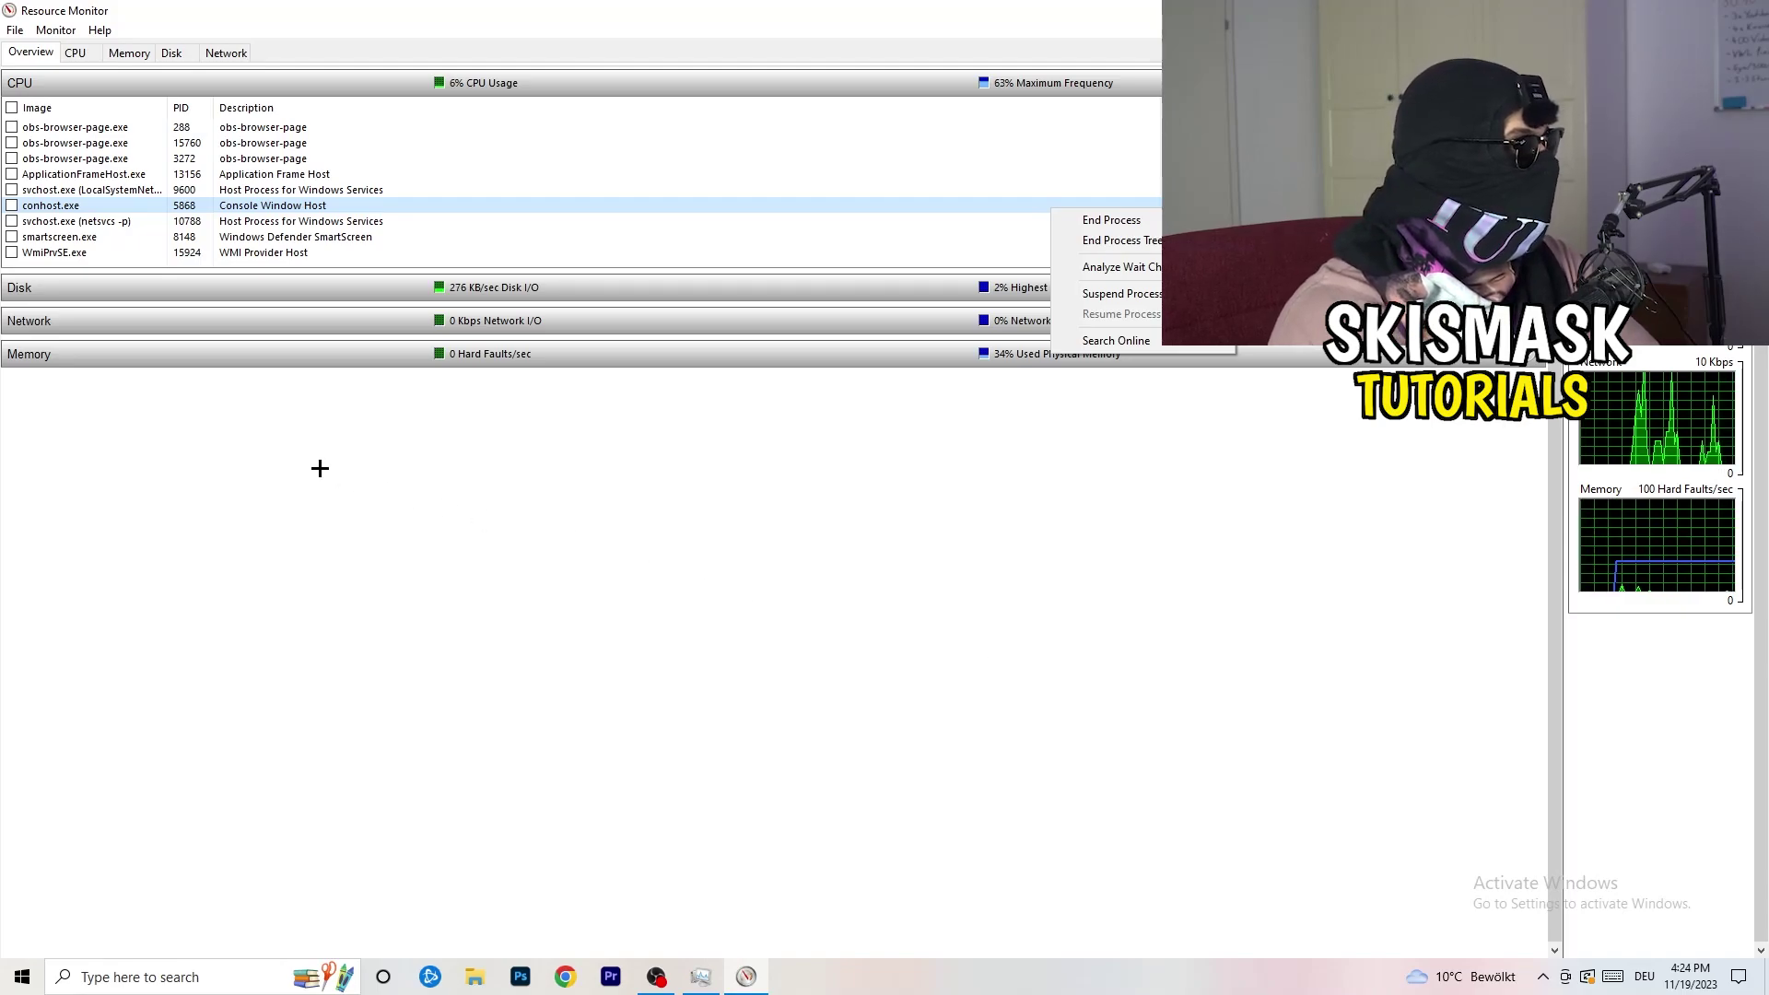
{"action": "left_click", "coordinate": [232, 54]}
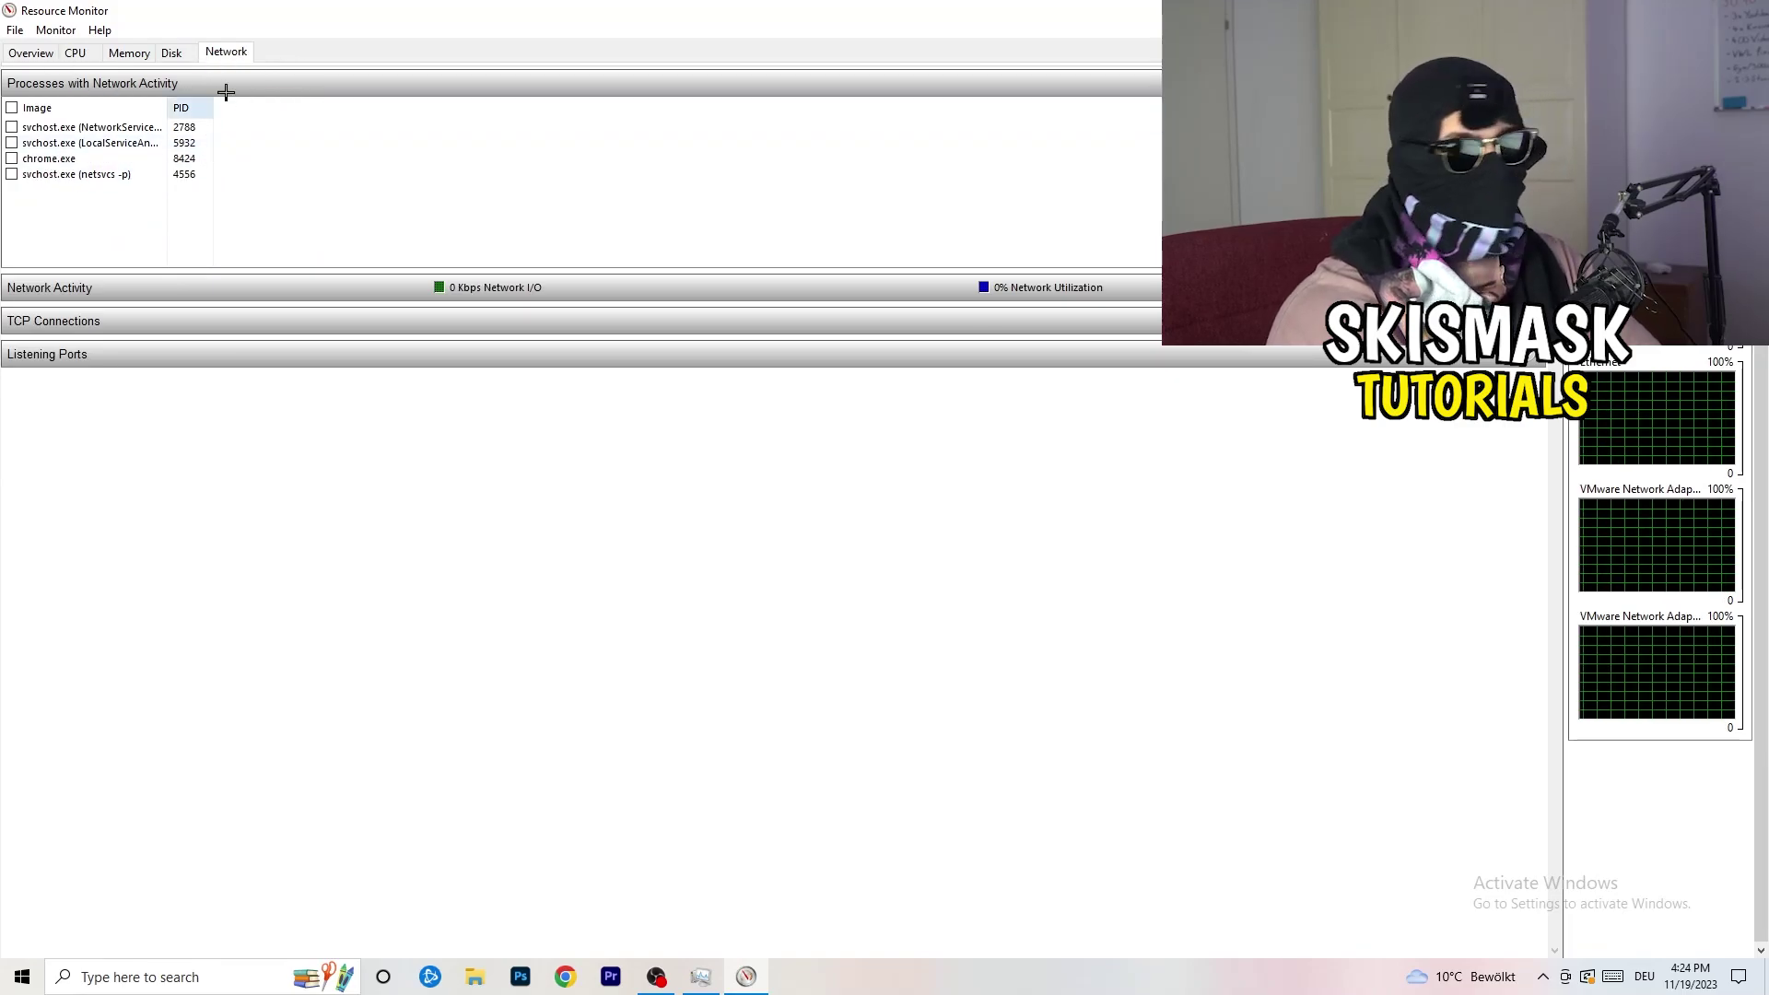
{"action": "left_click", "coordinate": [31, 53]}
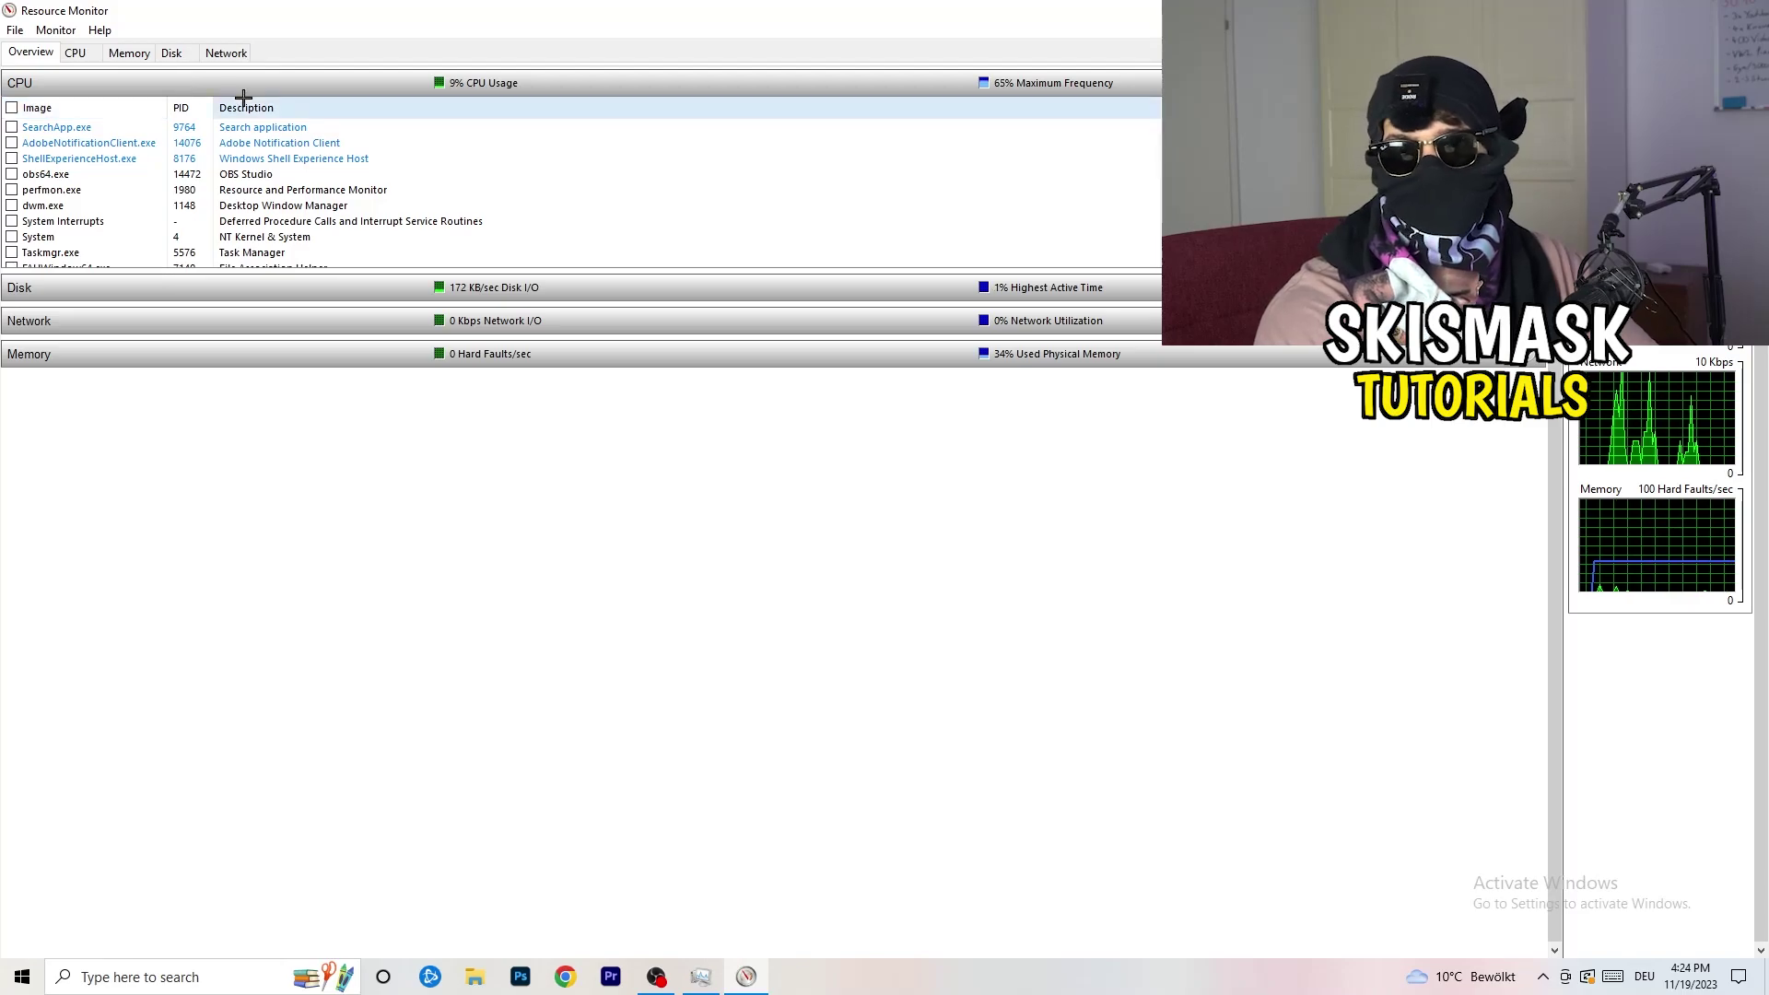
{"action": "left_click", "coordinate": [225, 52]}
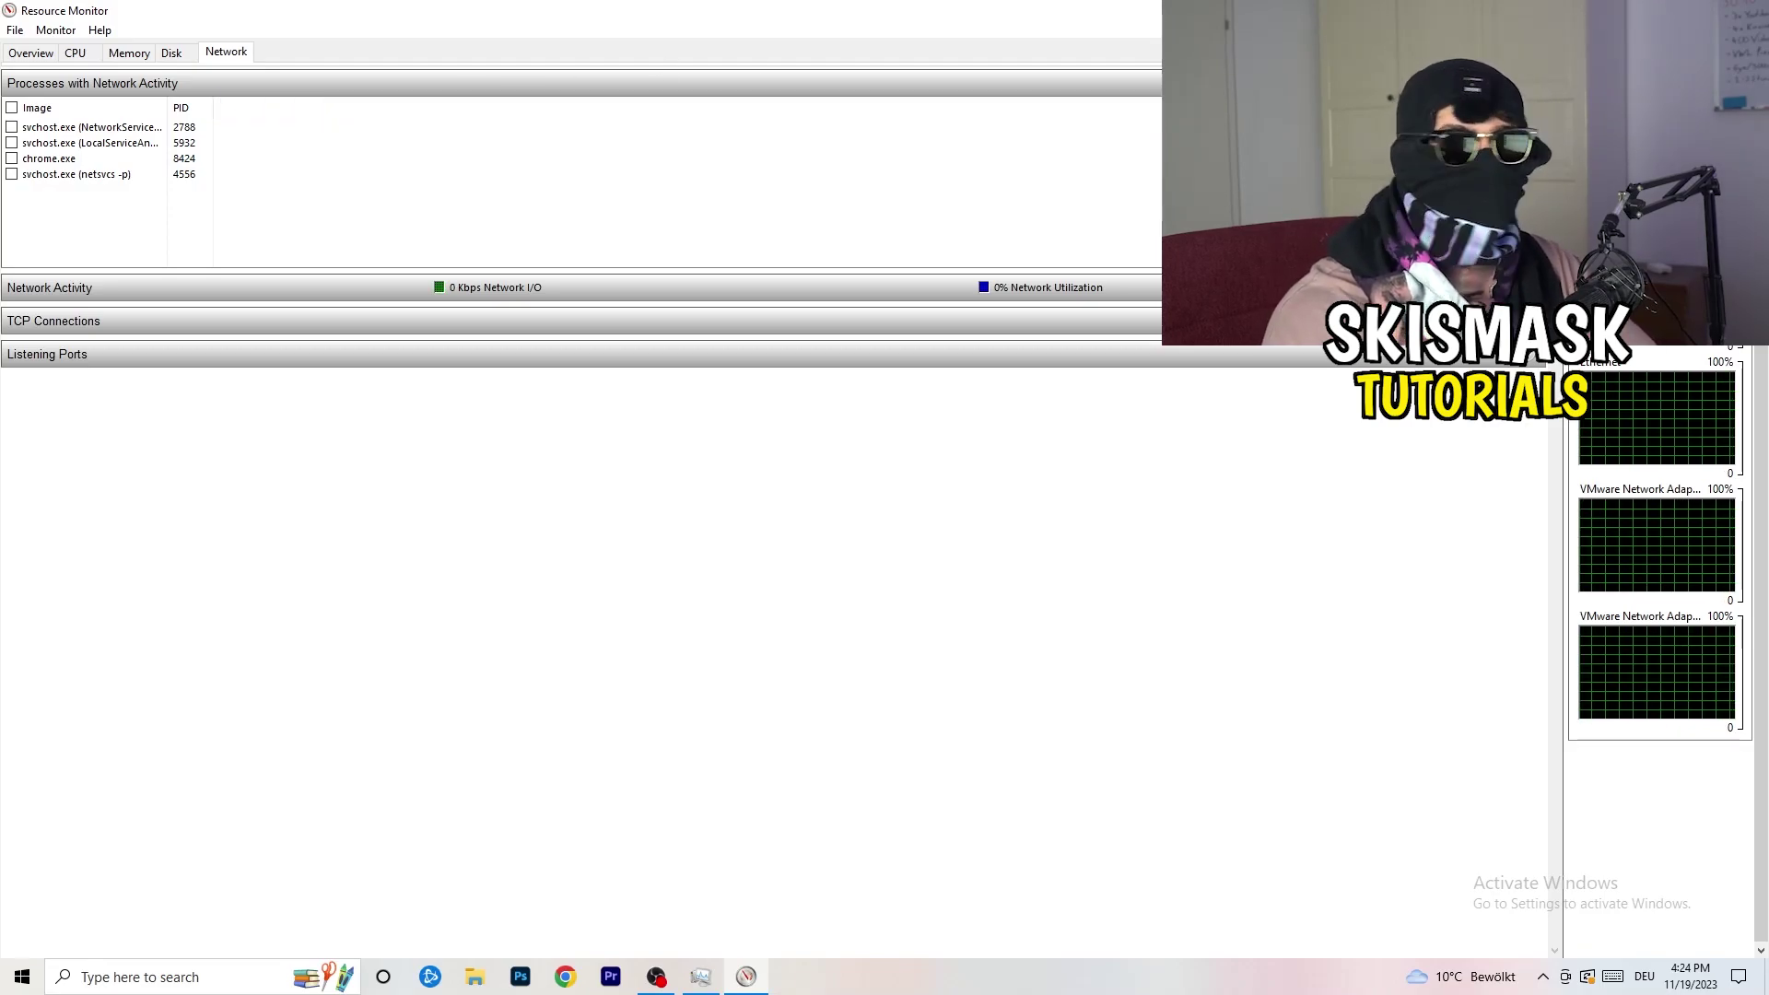
{"action": "key", "text": "alt+F4"}
{"action": "key", "text": "alt+F4"}
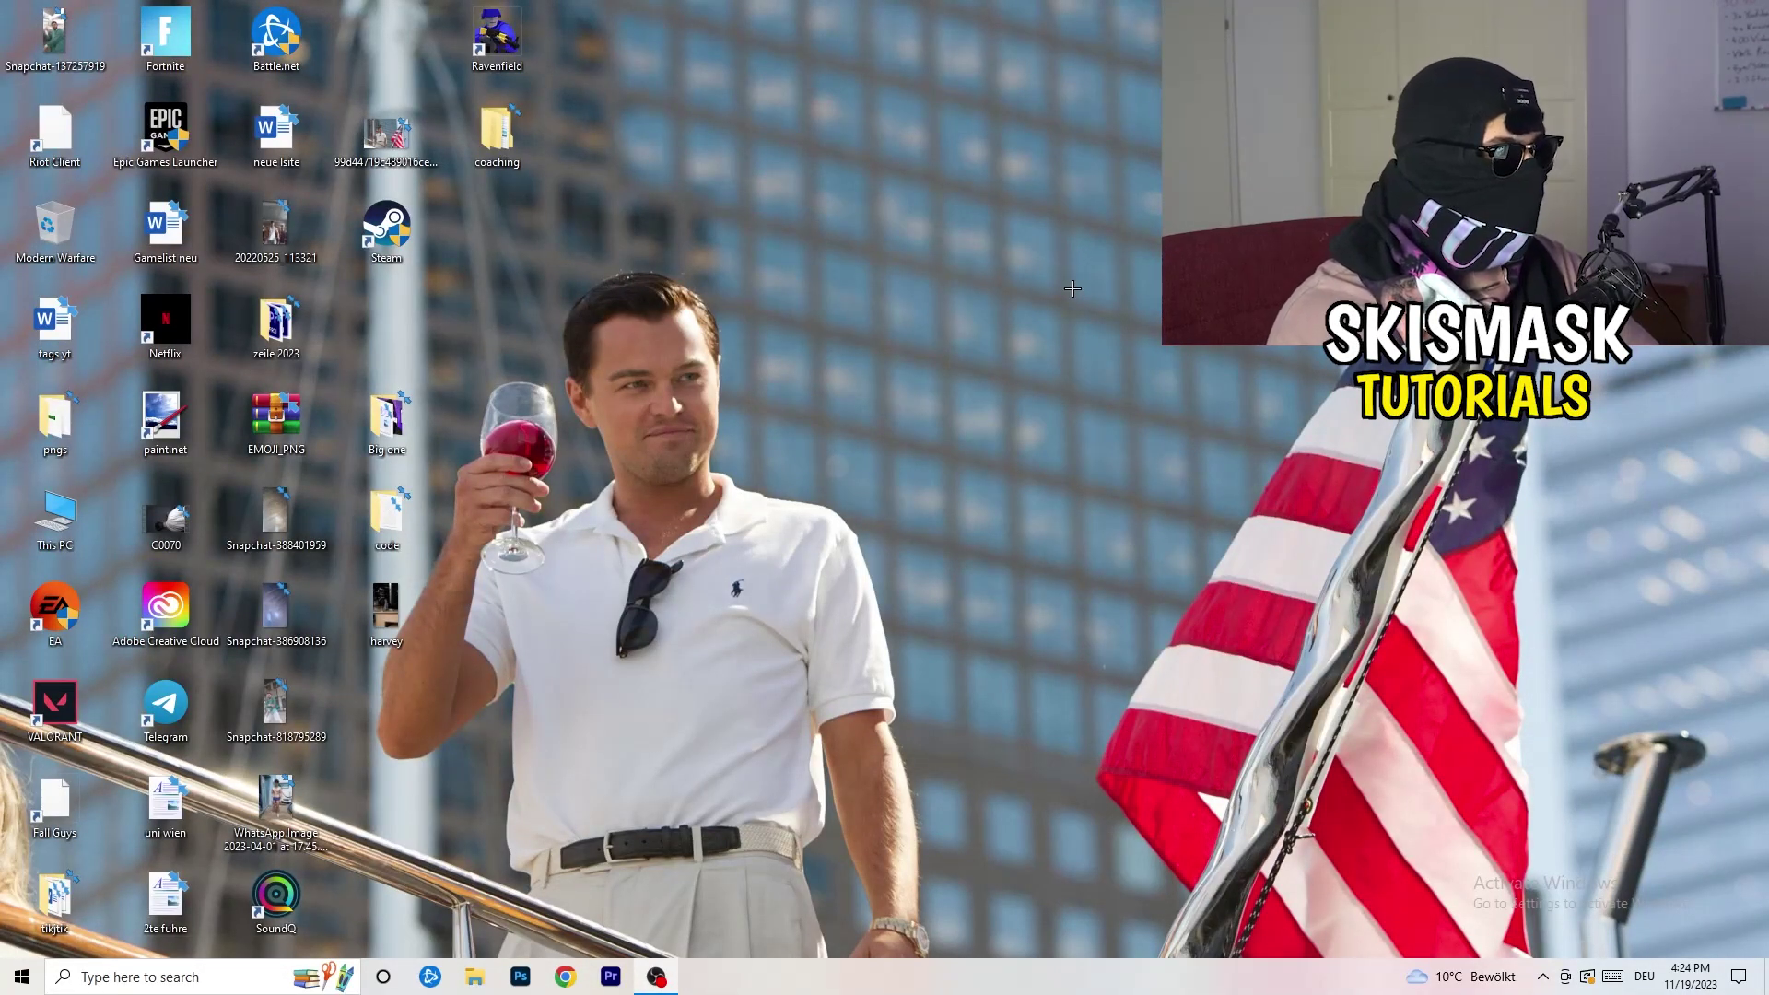
Start the network troubleshooter for all network adapters from the Network & Internet settings, and close it during detection
{"action": "left_click", "coordinate": [22, 976]}
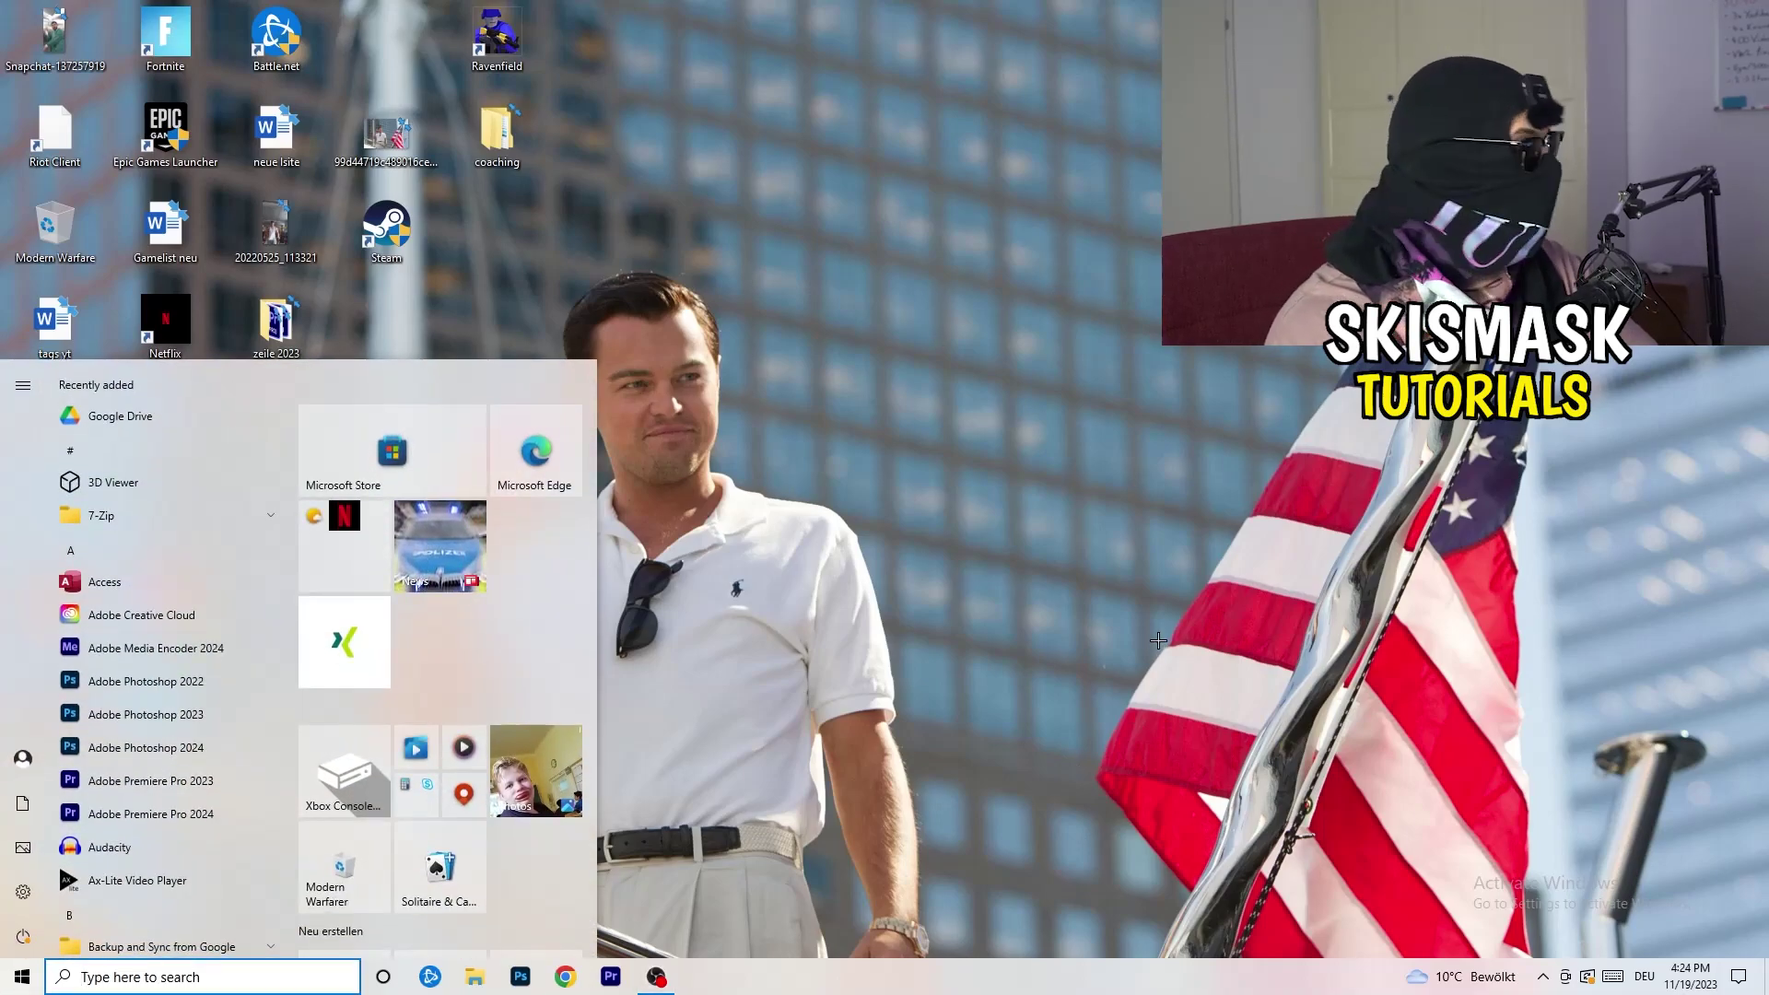
{"action": "left_click", "coordinate": [22, 890]}
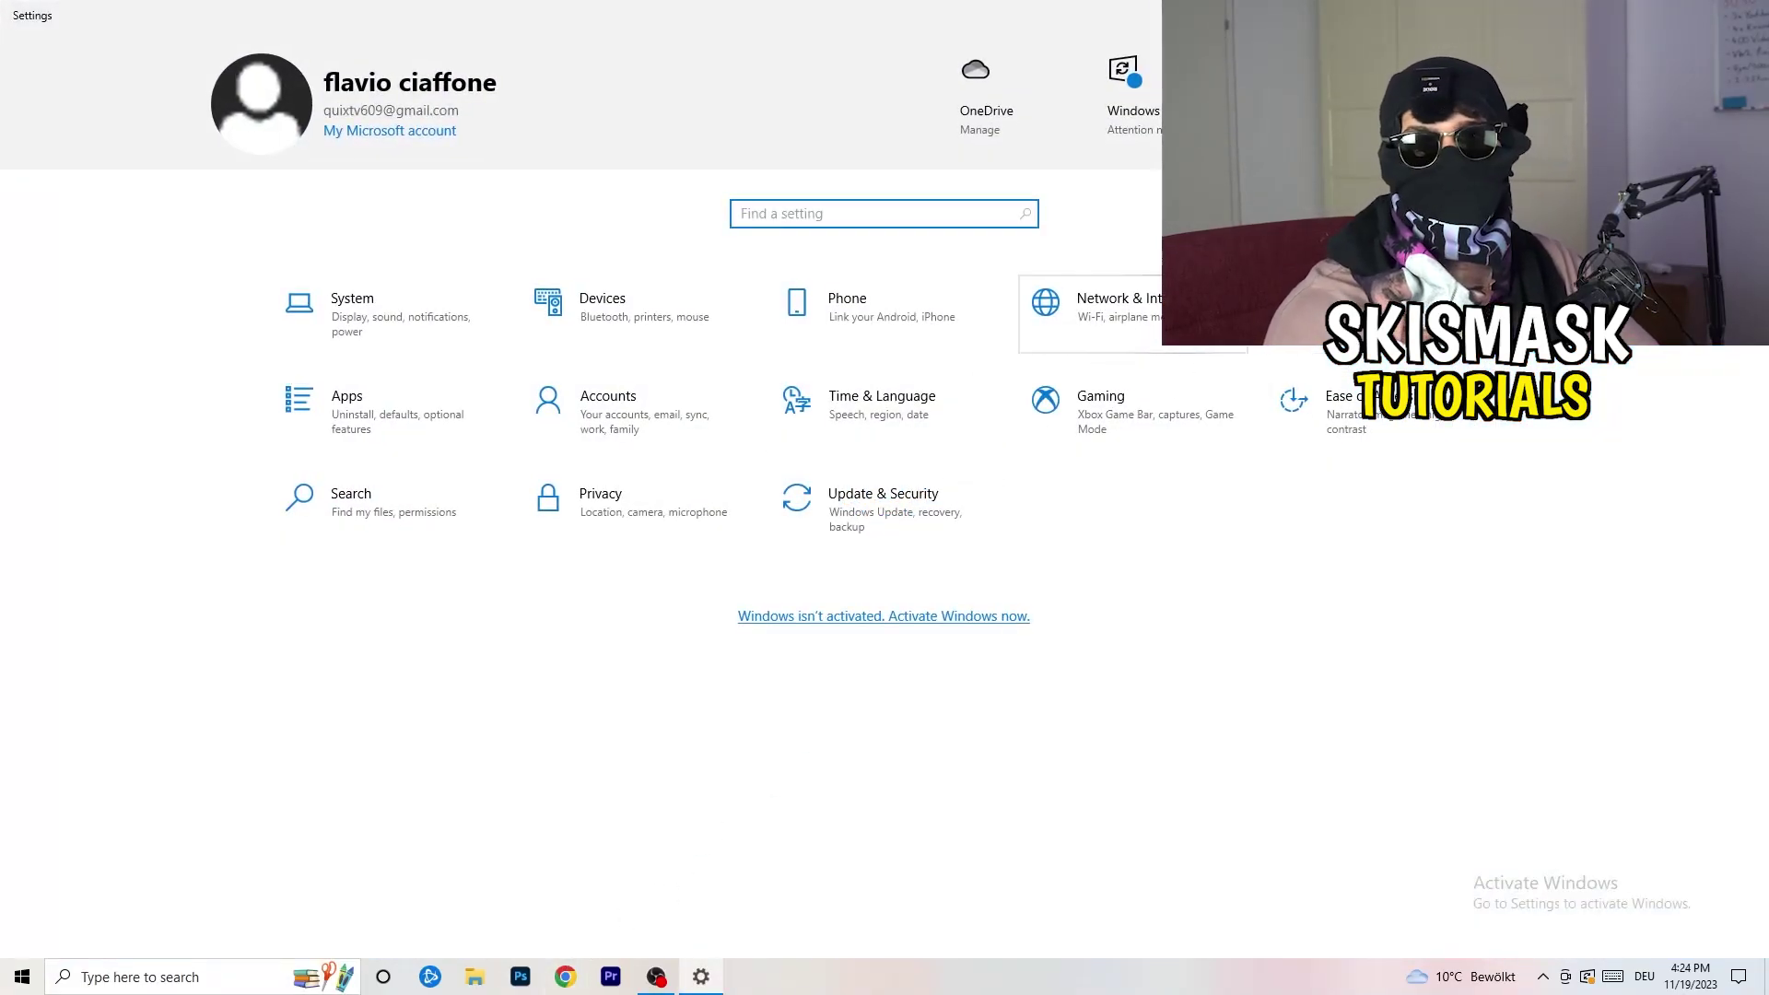
{"action": "left_click", "coordinate": [1105, 308]}
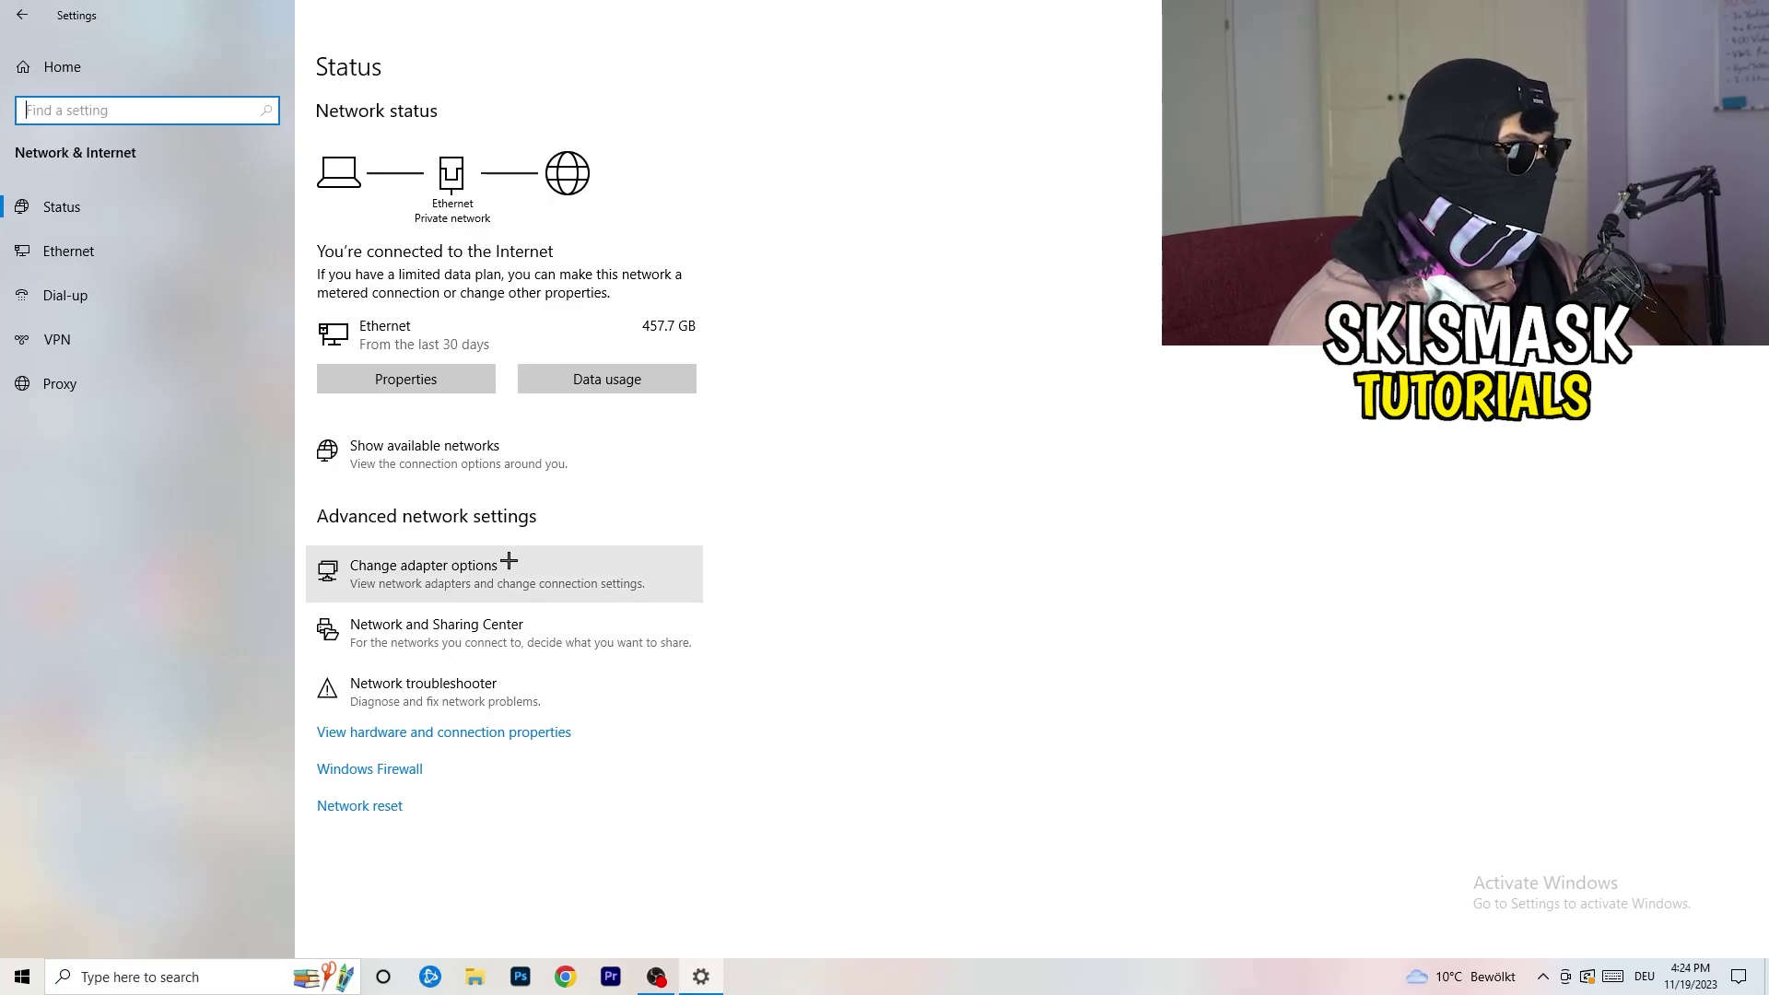
{"action": "left_click", "coordinate": [459, 701]}
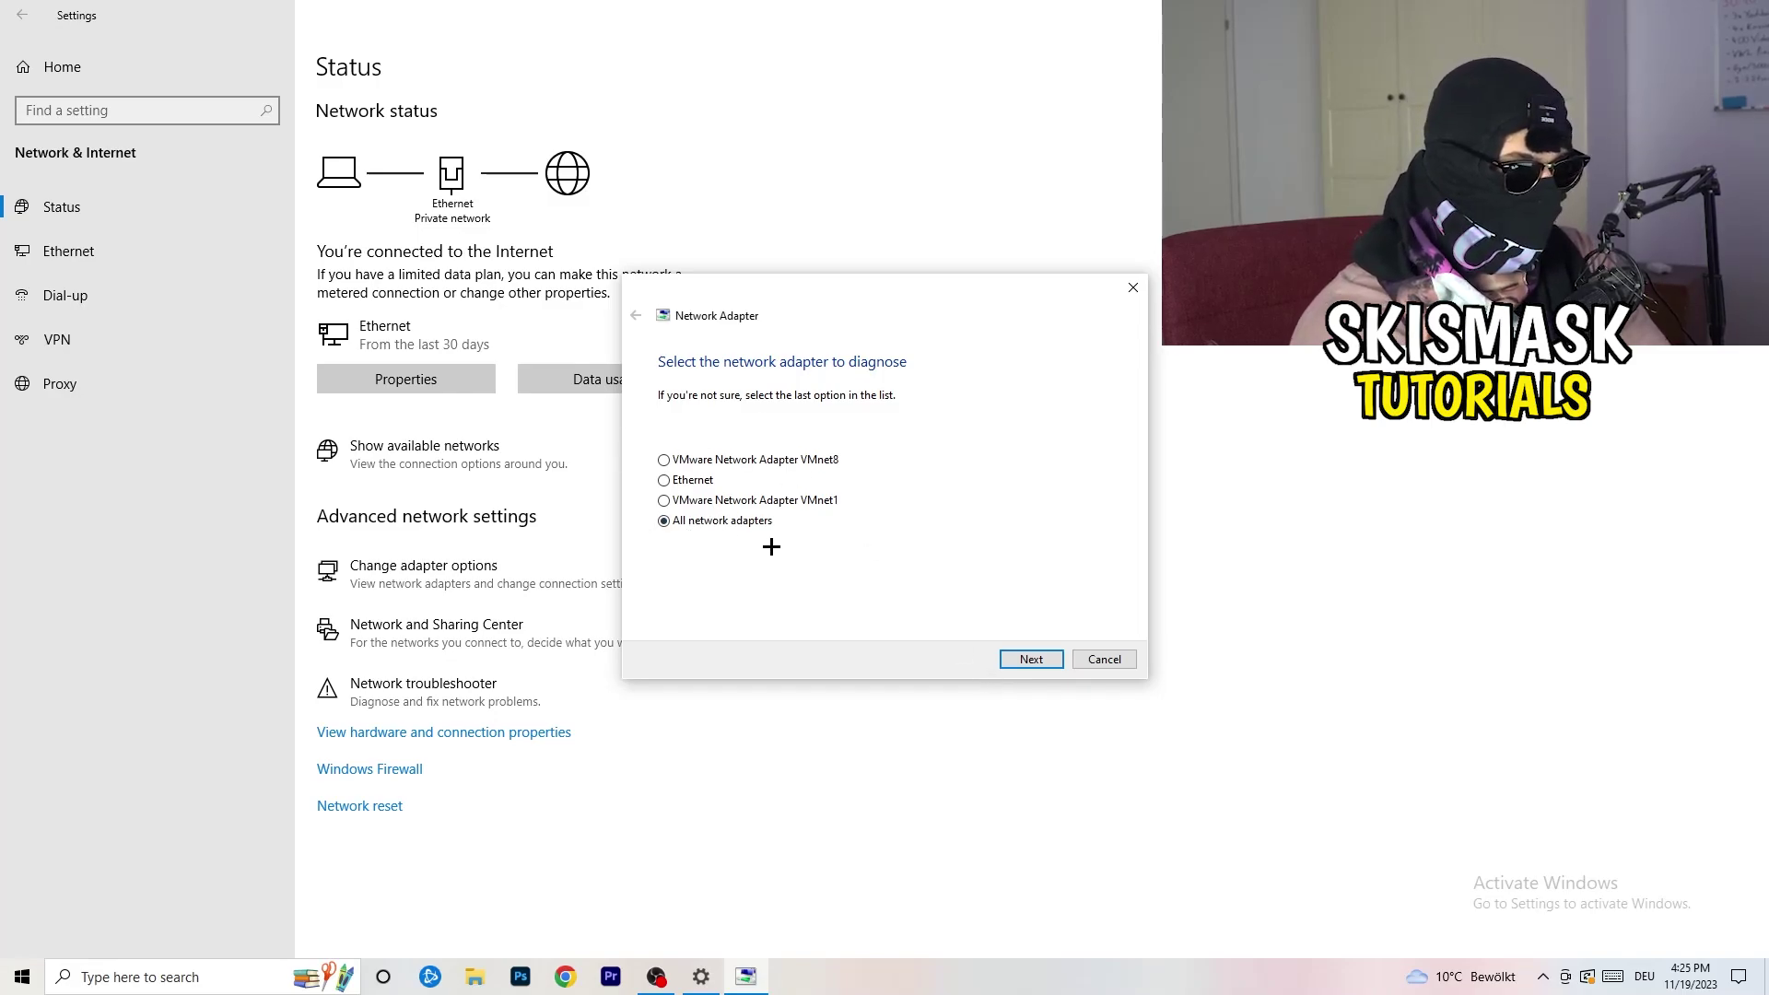
{"action": "left_click", "coordinate": [1028, 660]}
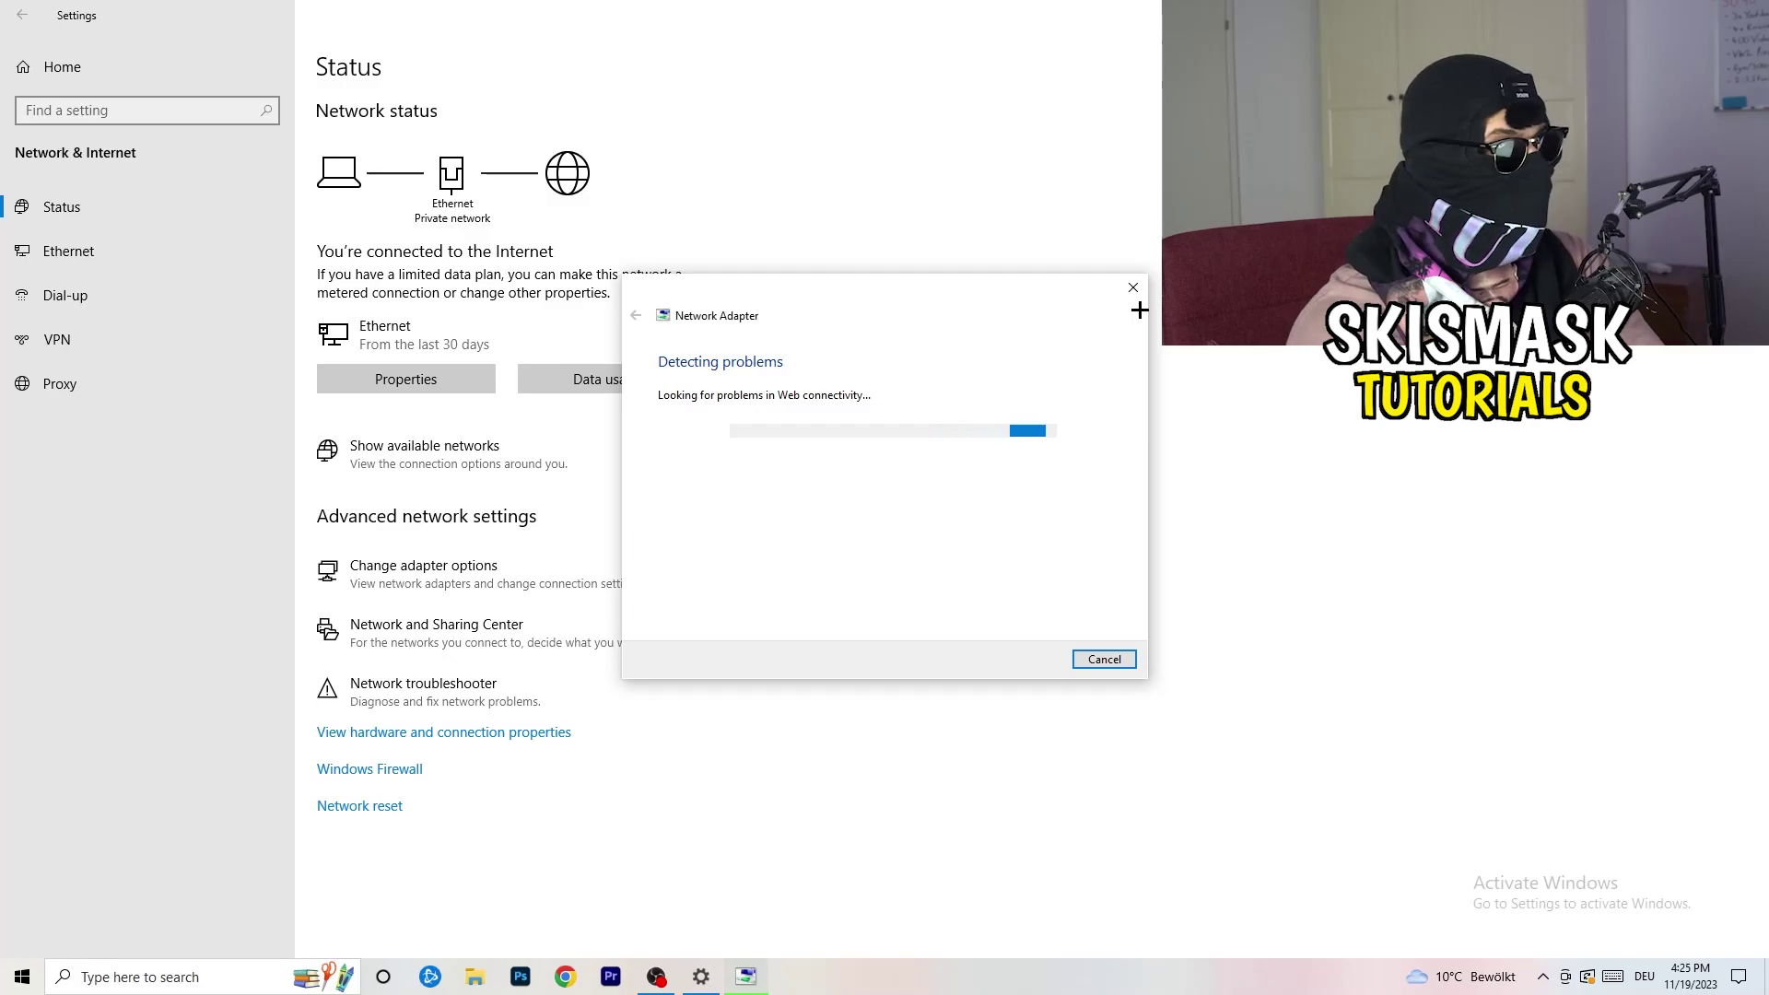
{"action": "left_click", "coordinate": [1133, 289]}
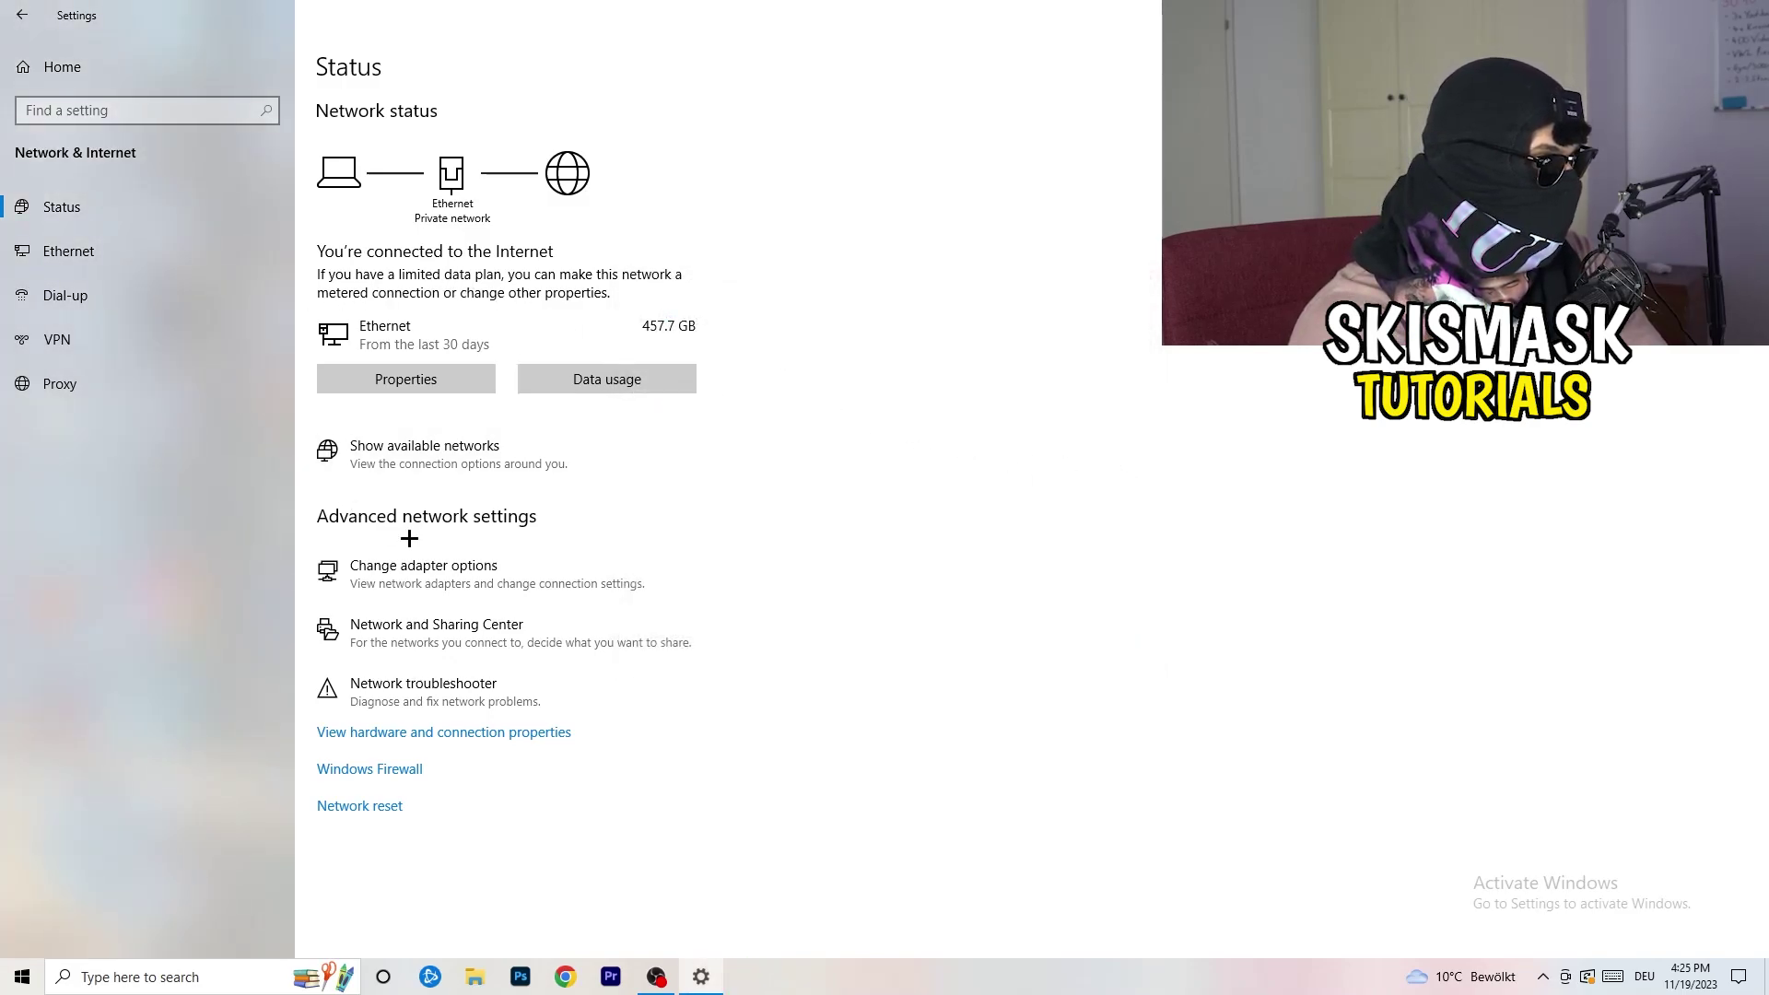
Disable the Ethernet adapter in the network adapter options and enable it again
{"action": "left_click", "coordinate": [459, 583]}
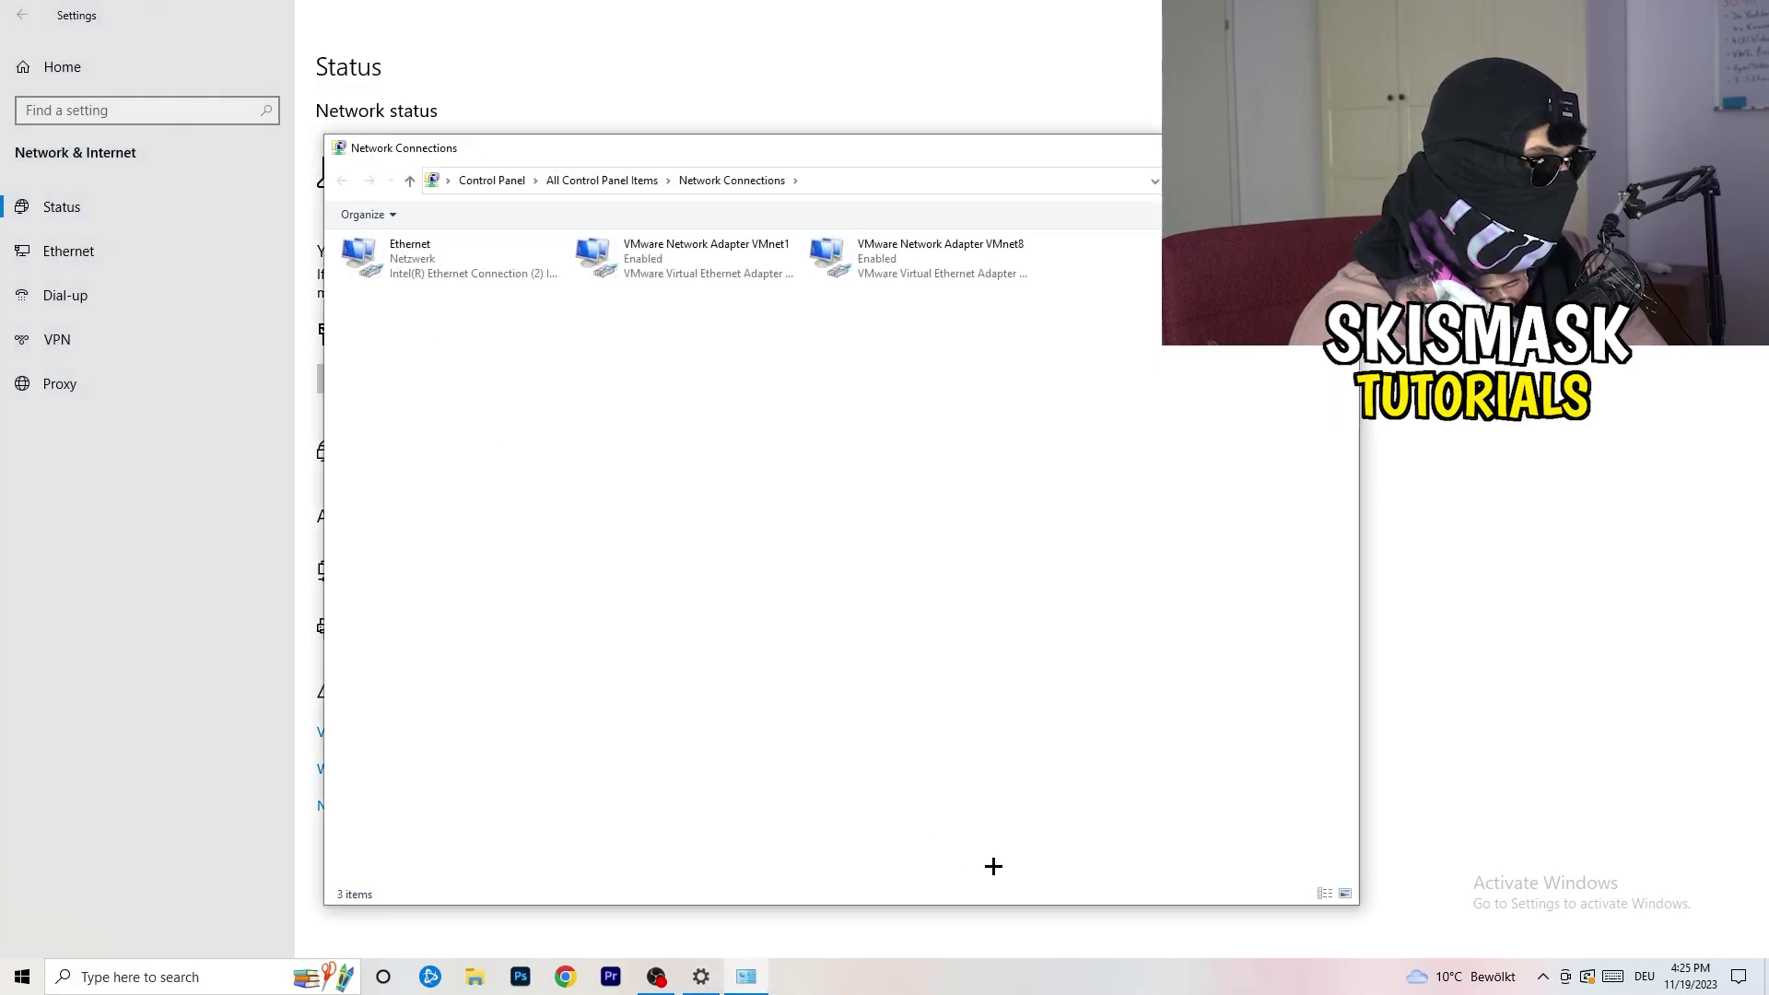
{"action": "key", "text": "super+Up"}
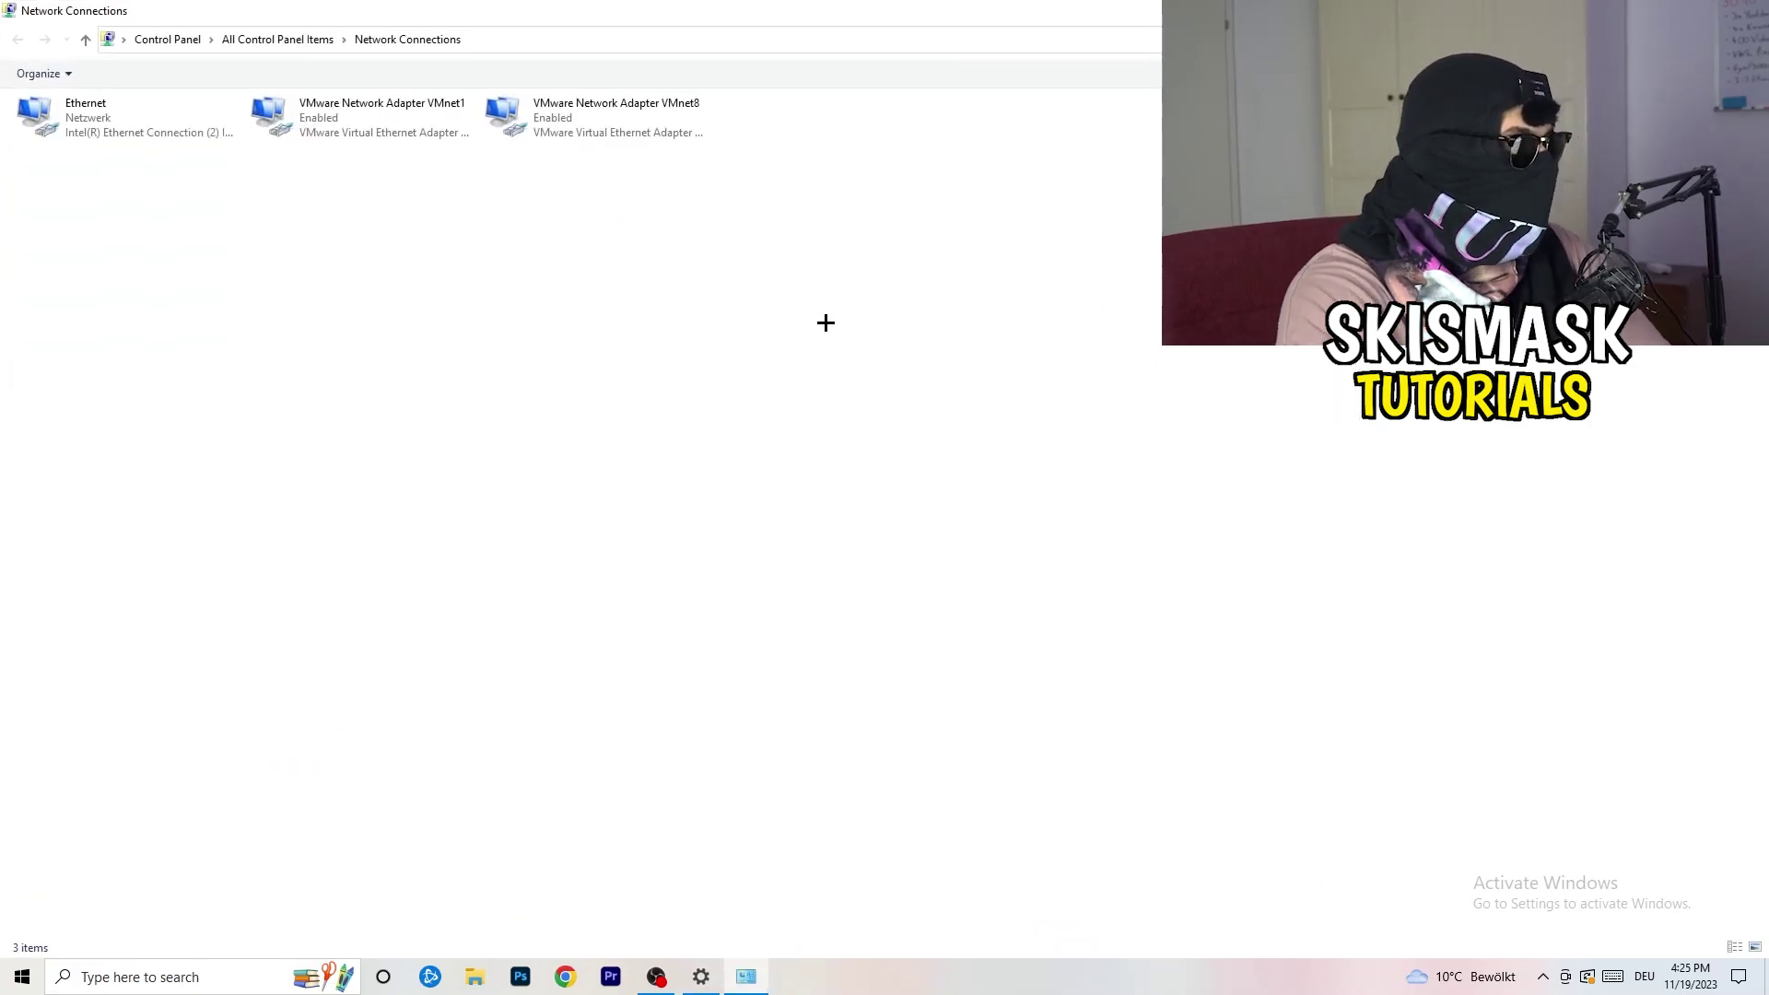
{"action": "left_click", "coordinate": [122, 114]}
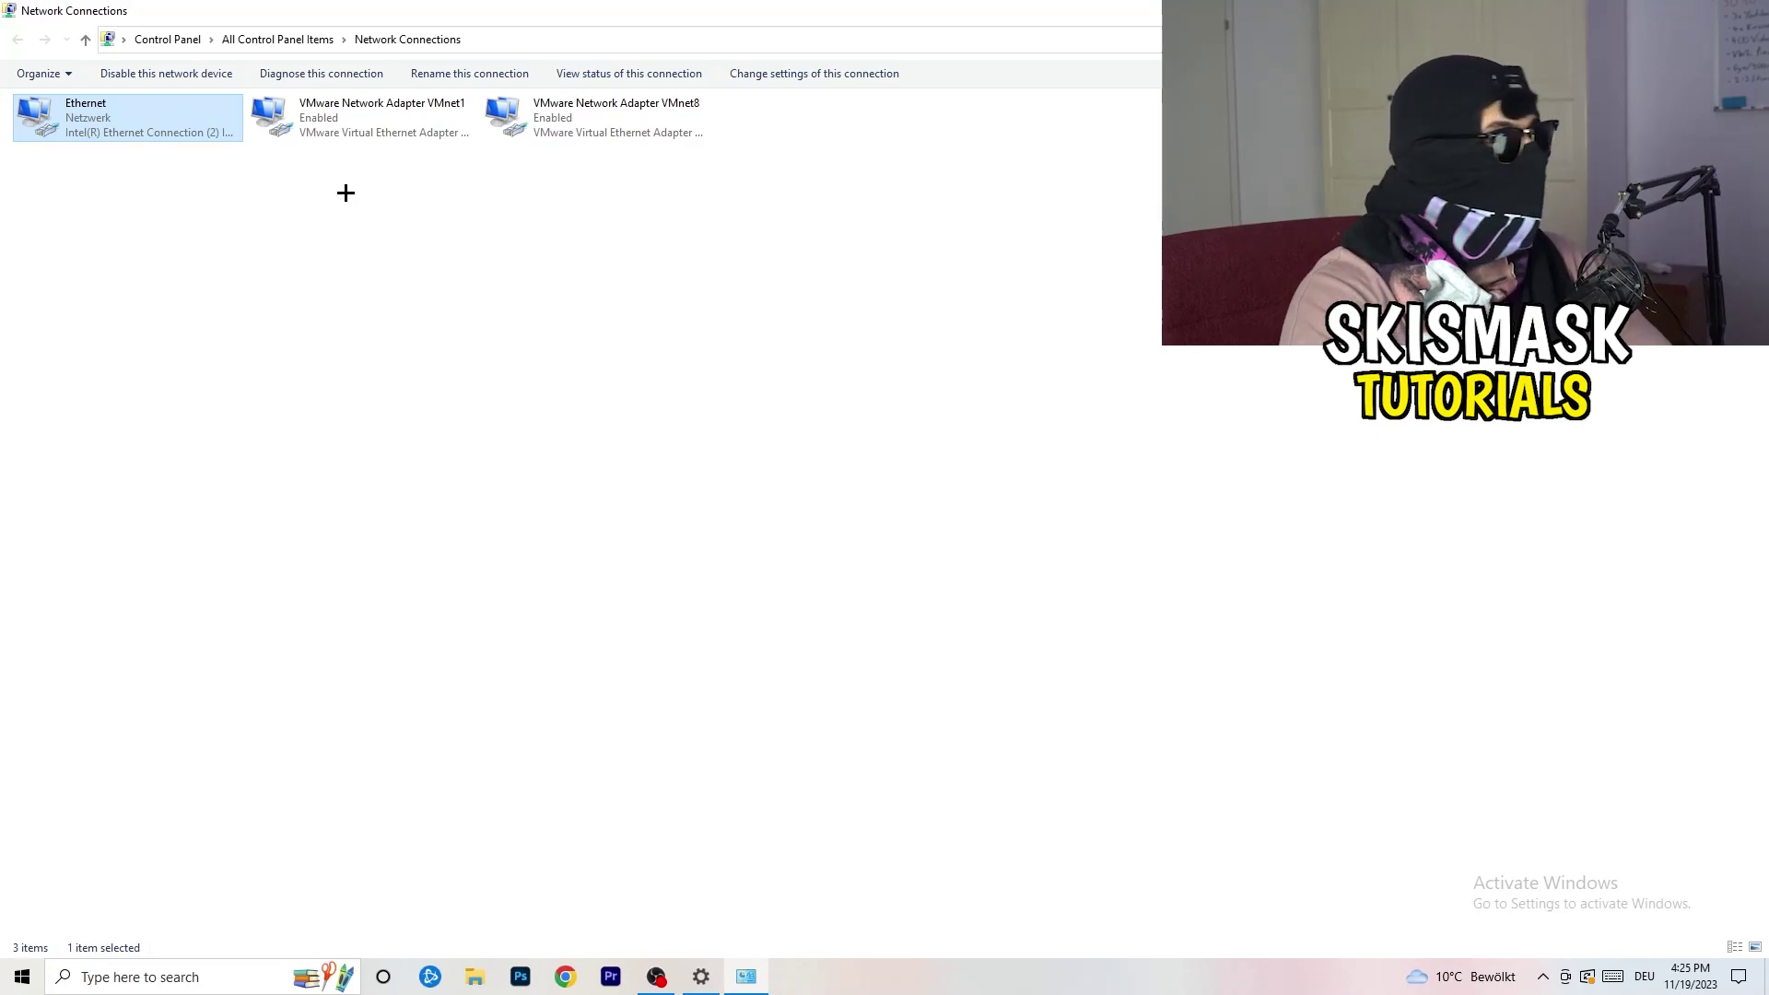
{"action": "right_click", "coordinate": [150, 111]}
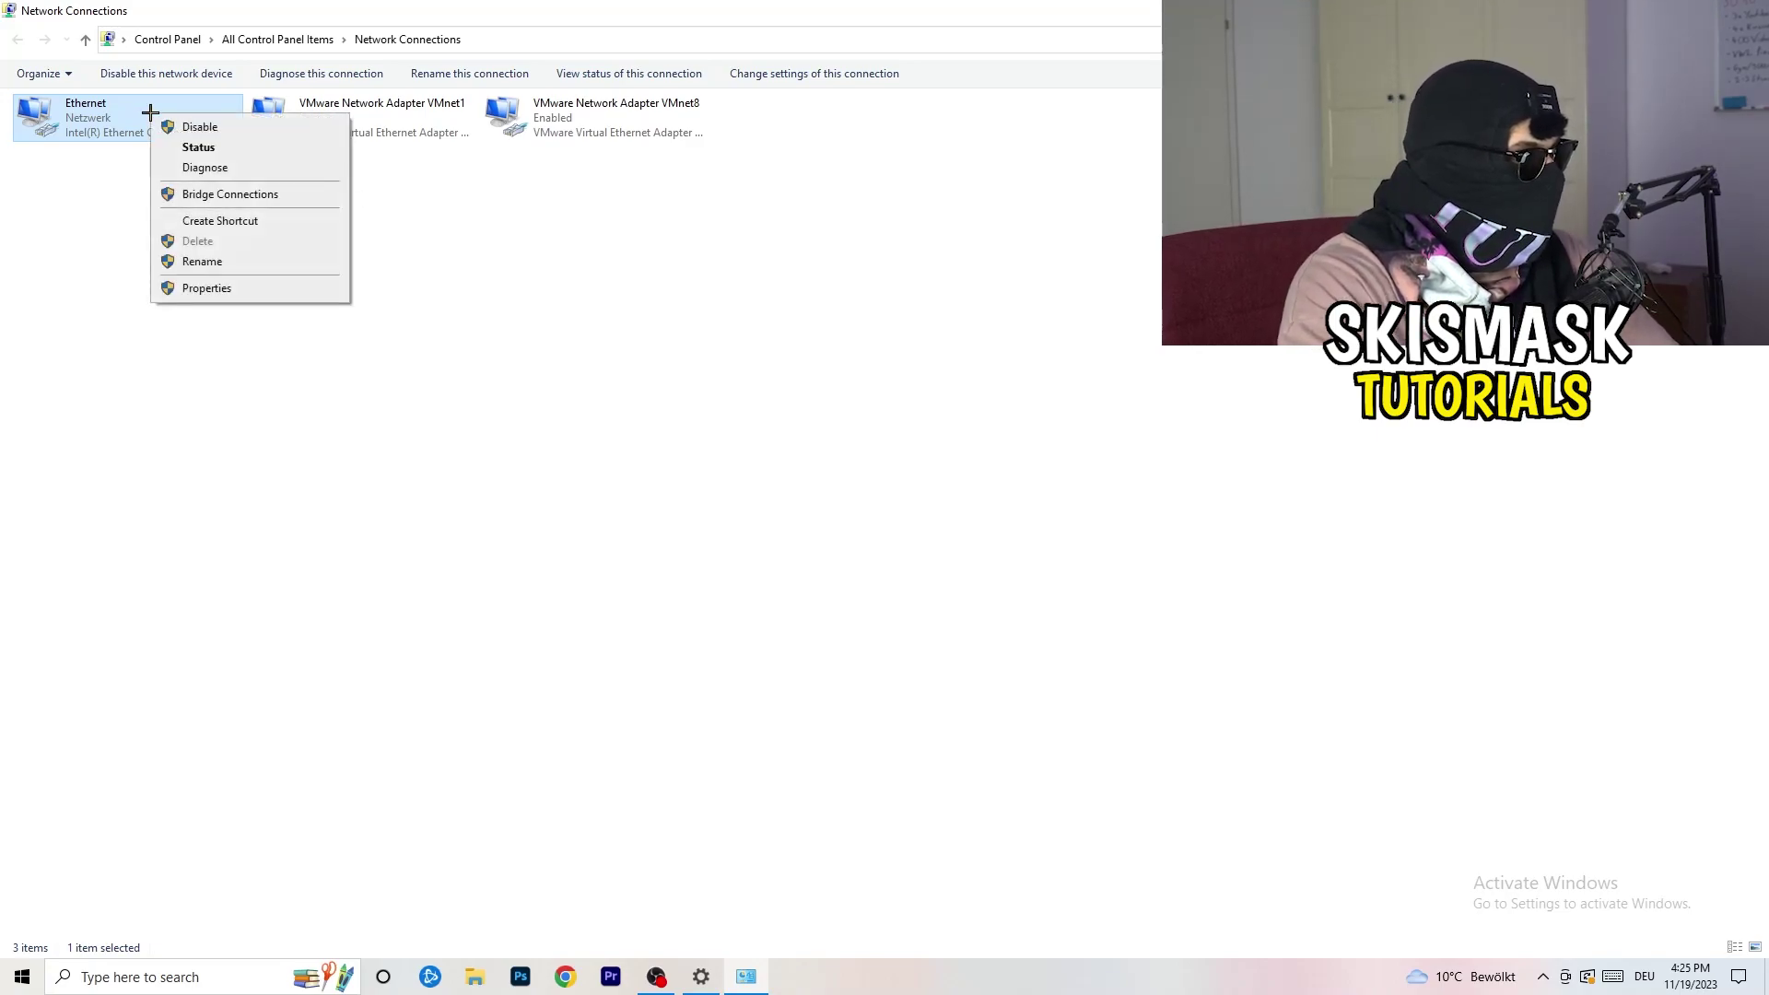
{"action": "left_click", "coordinate": [200, 126]}
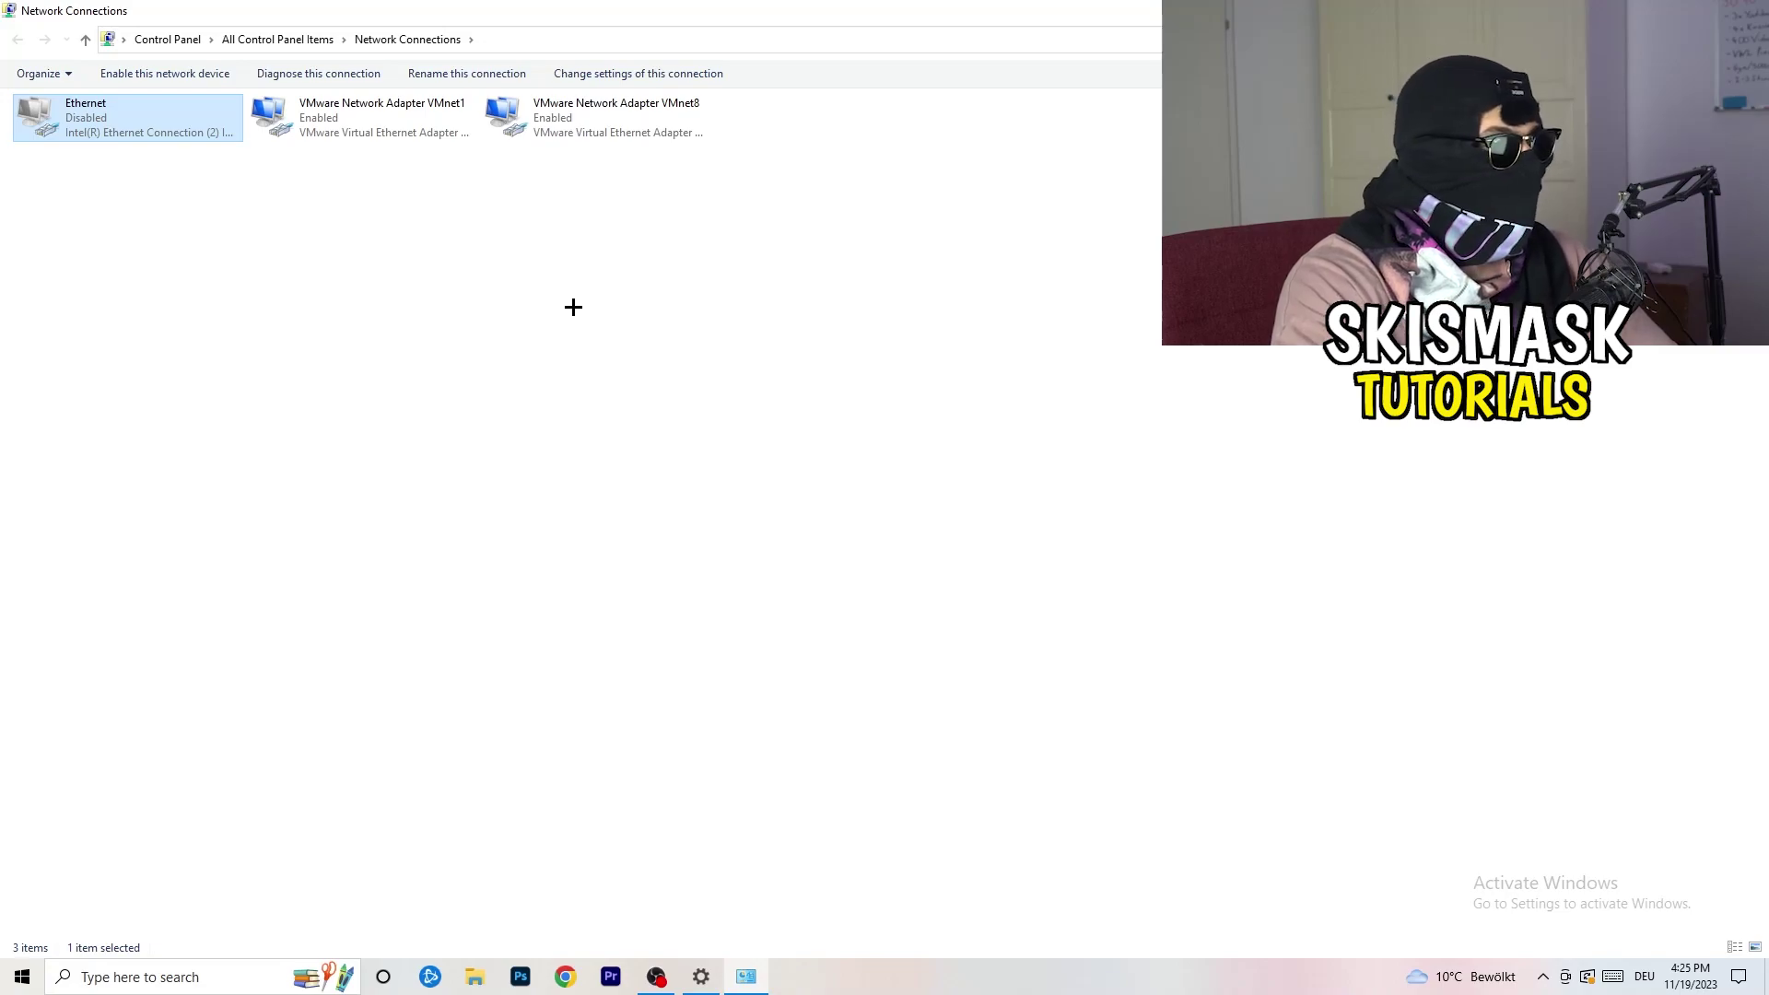
{"action": "right_click", "coordinate": [94, 134]}
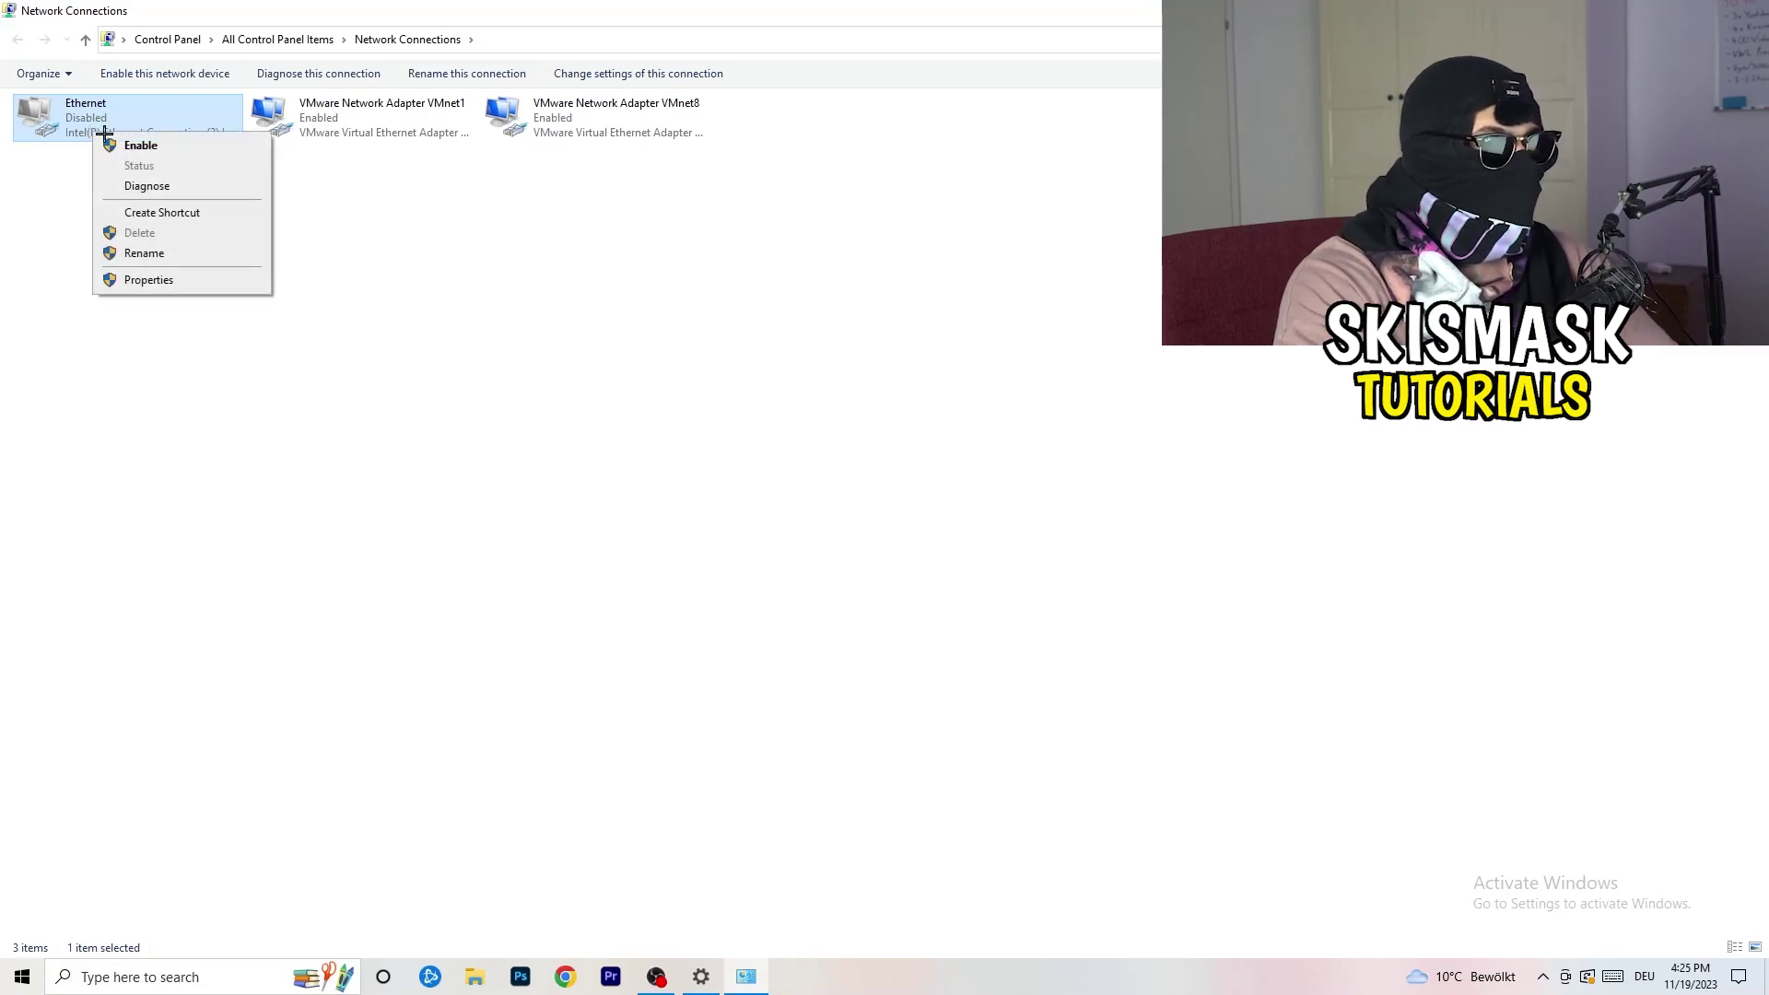
{"action": "left_click", "coordinate": [177, 150]}
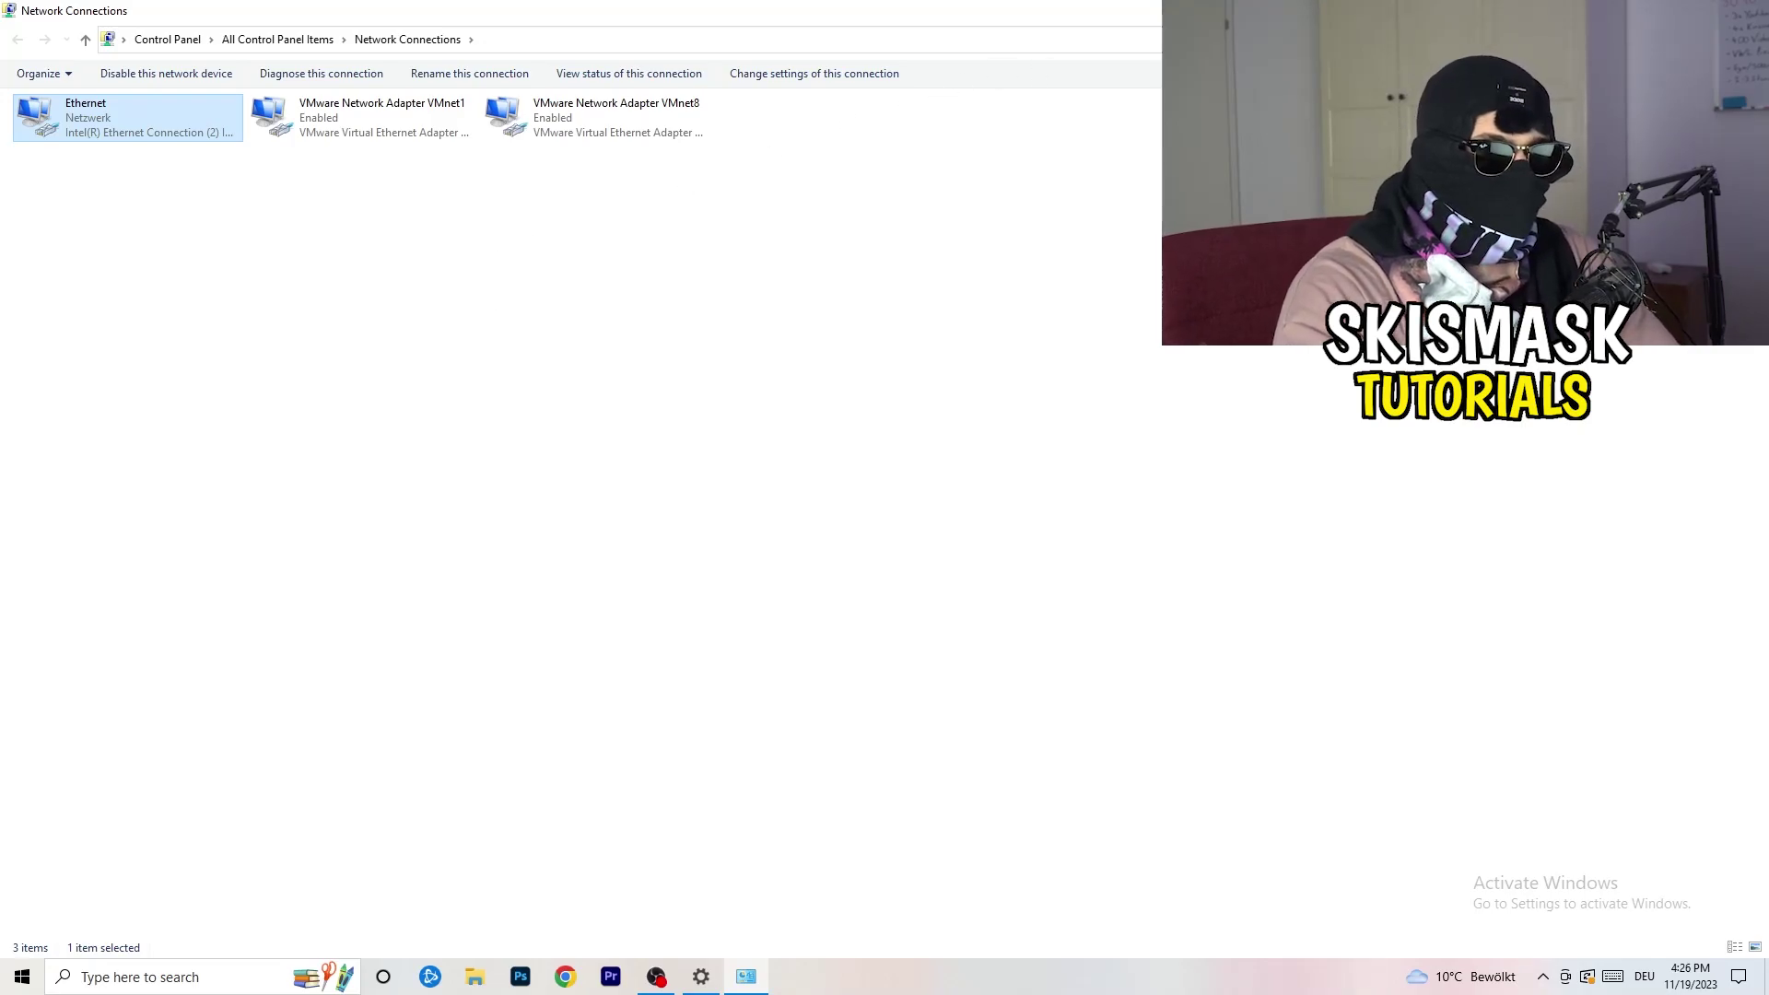
{"action": "left_click", "coordinate": [1746, 12]}
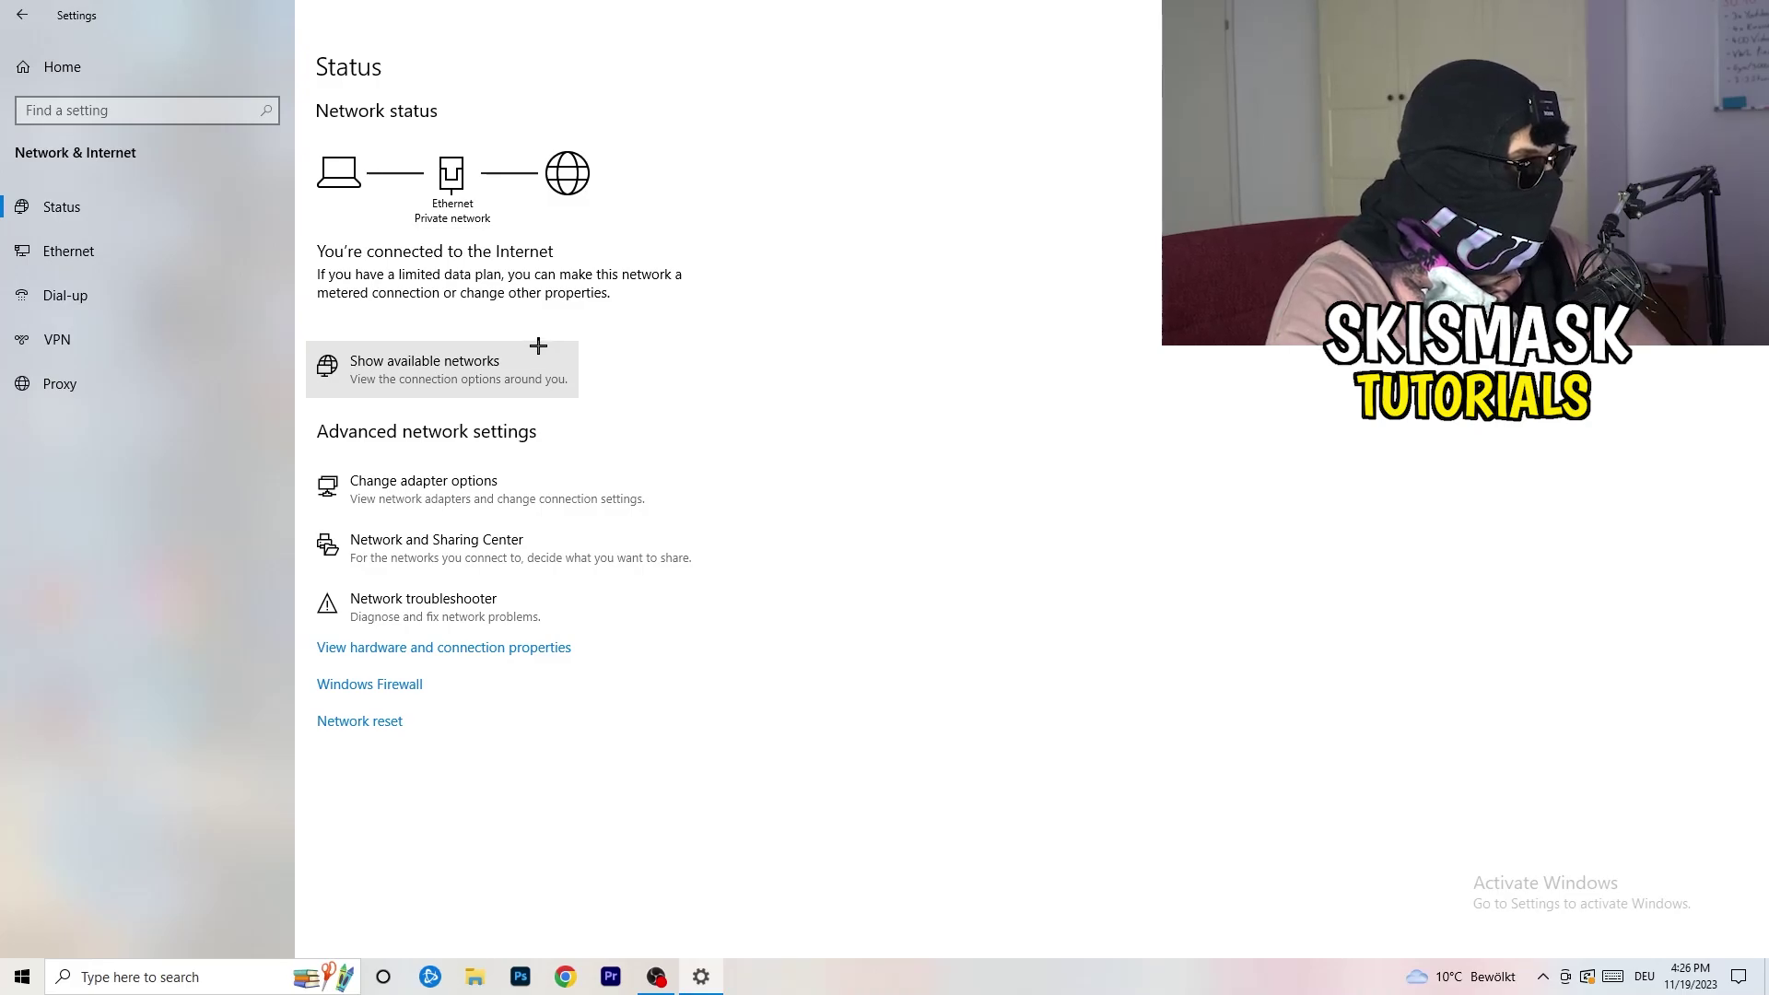
Open the Internet Protocol Version 4 (TCP/IPv4) properties of the active Ethernet connection through the Network and Sharing Center
{"action": "left_click", "coordinate": [523, 555]}
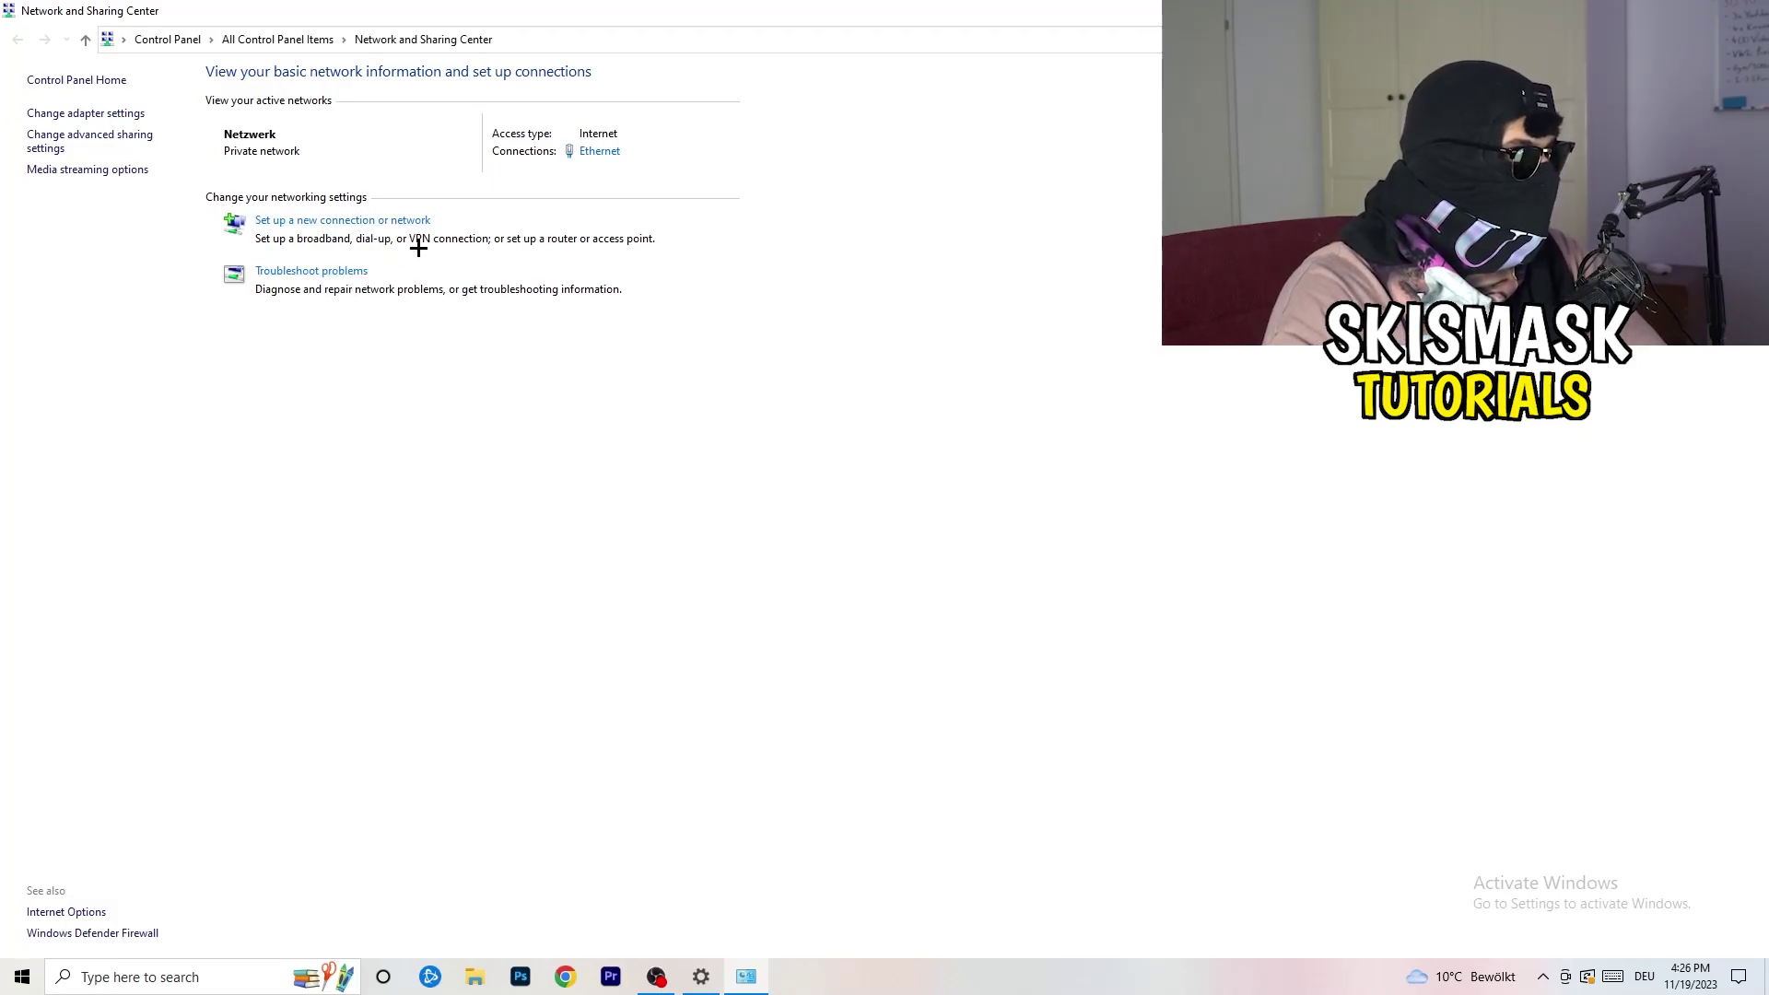
{"action": "left_click", "coordinate": [604, 153]}
{"action": "left_click_drag", "start_coordinate": [879, 295], "coordinate": [449, 181]}
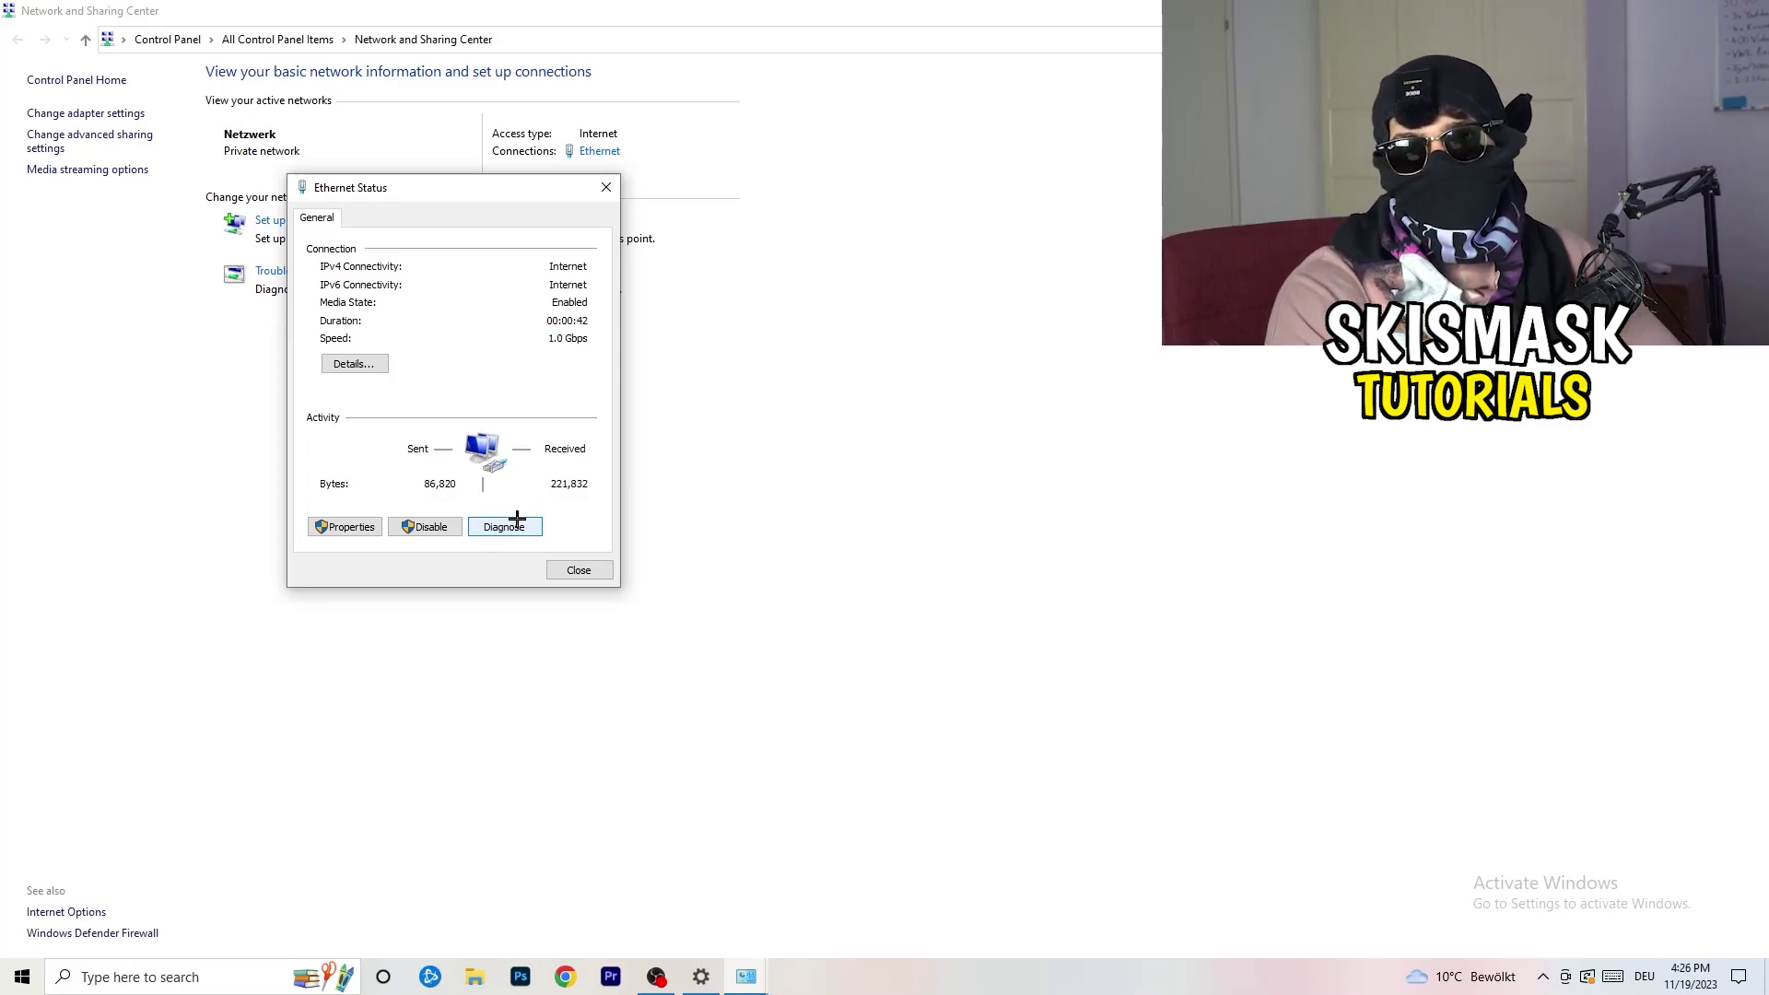
{"action": "left_click", "coordinate": [345, 526]}
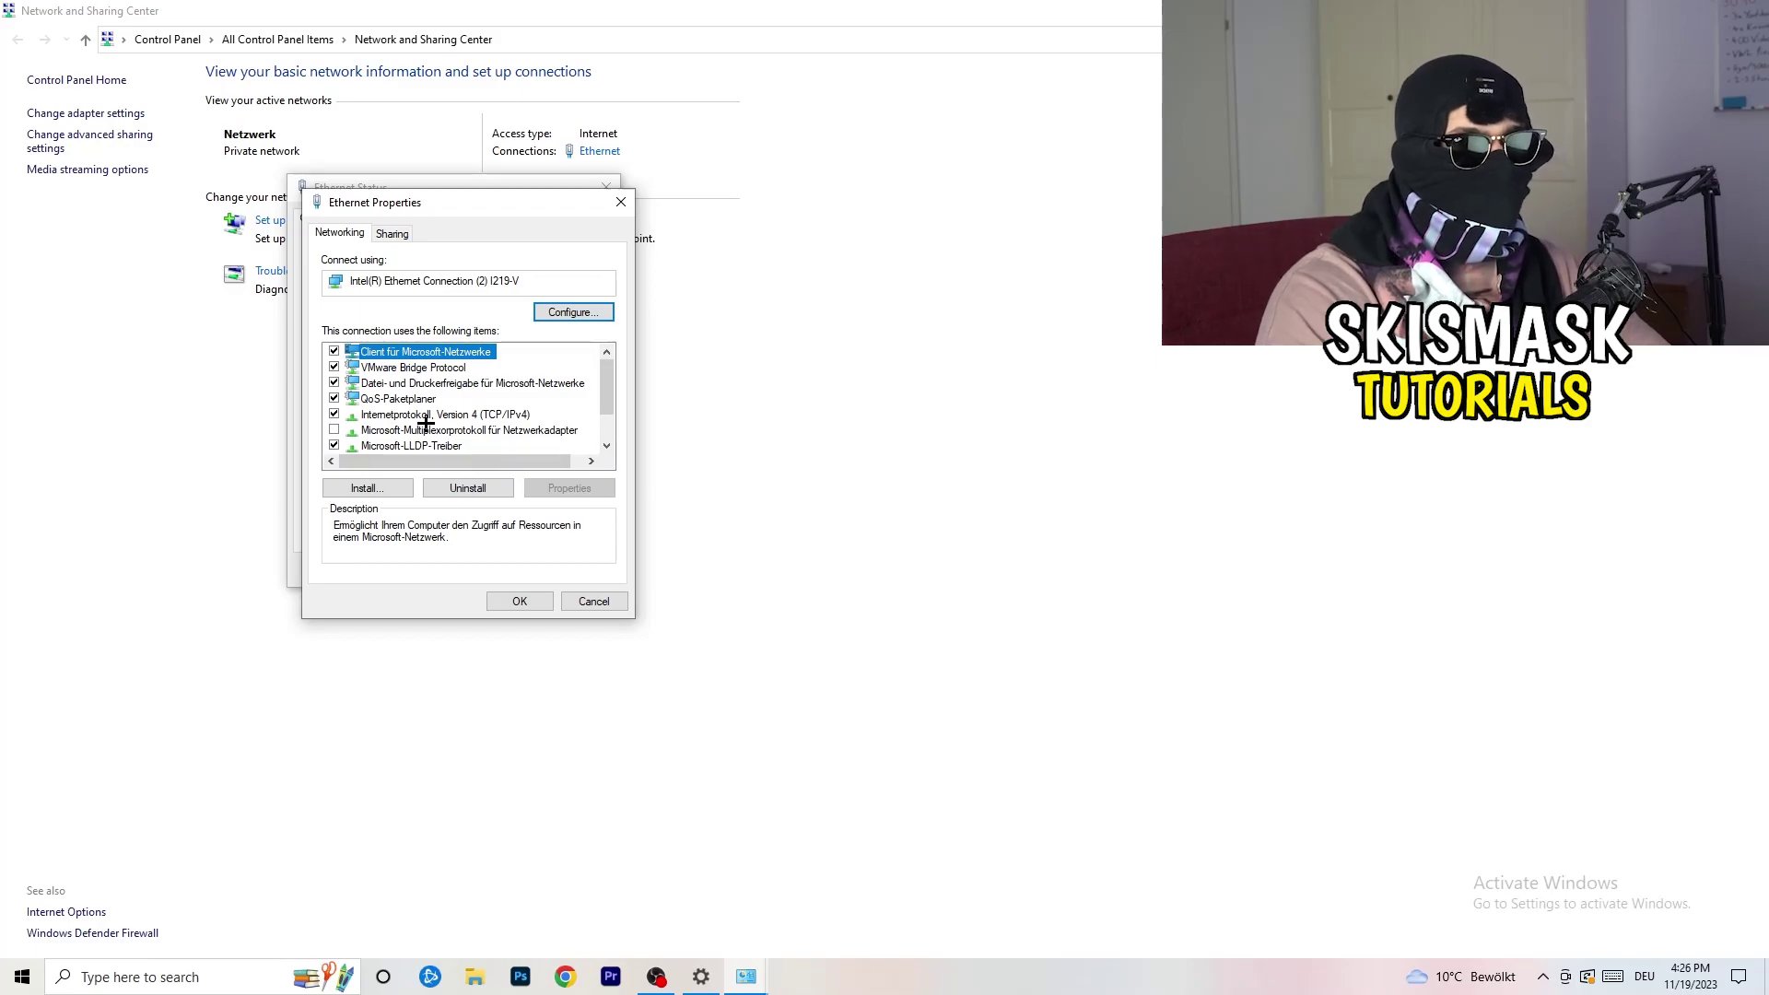
{"action": "scroll", "coordinate": [428, 408], "scroll_direction": "down", "scroll_amount": 1}
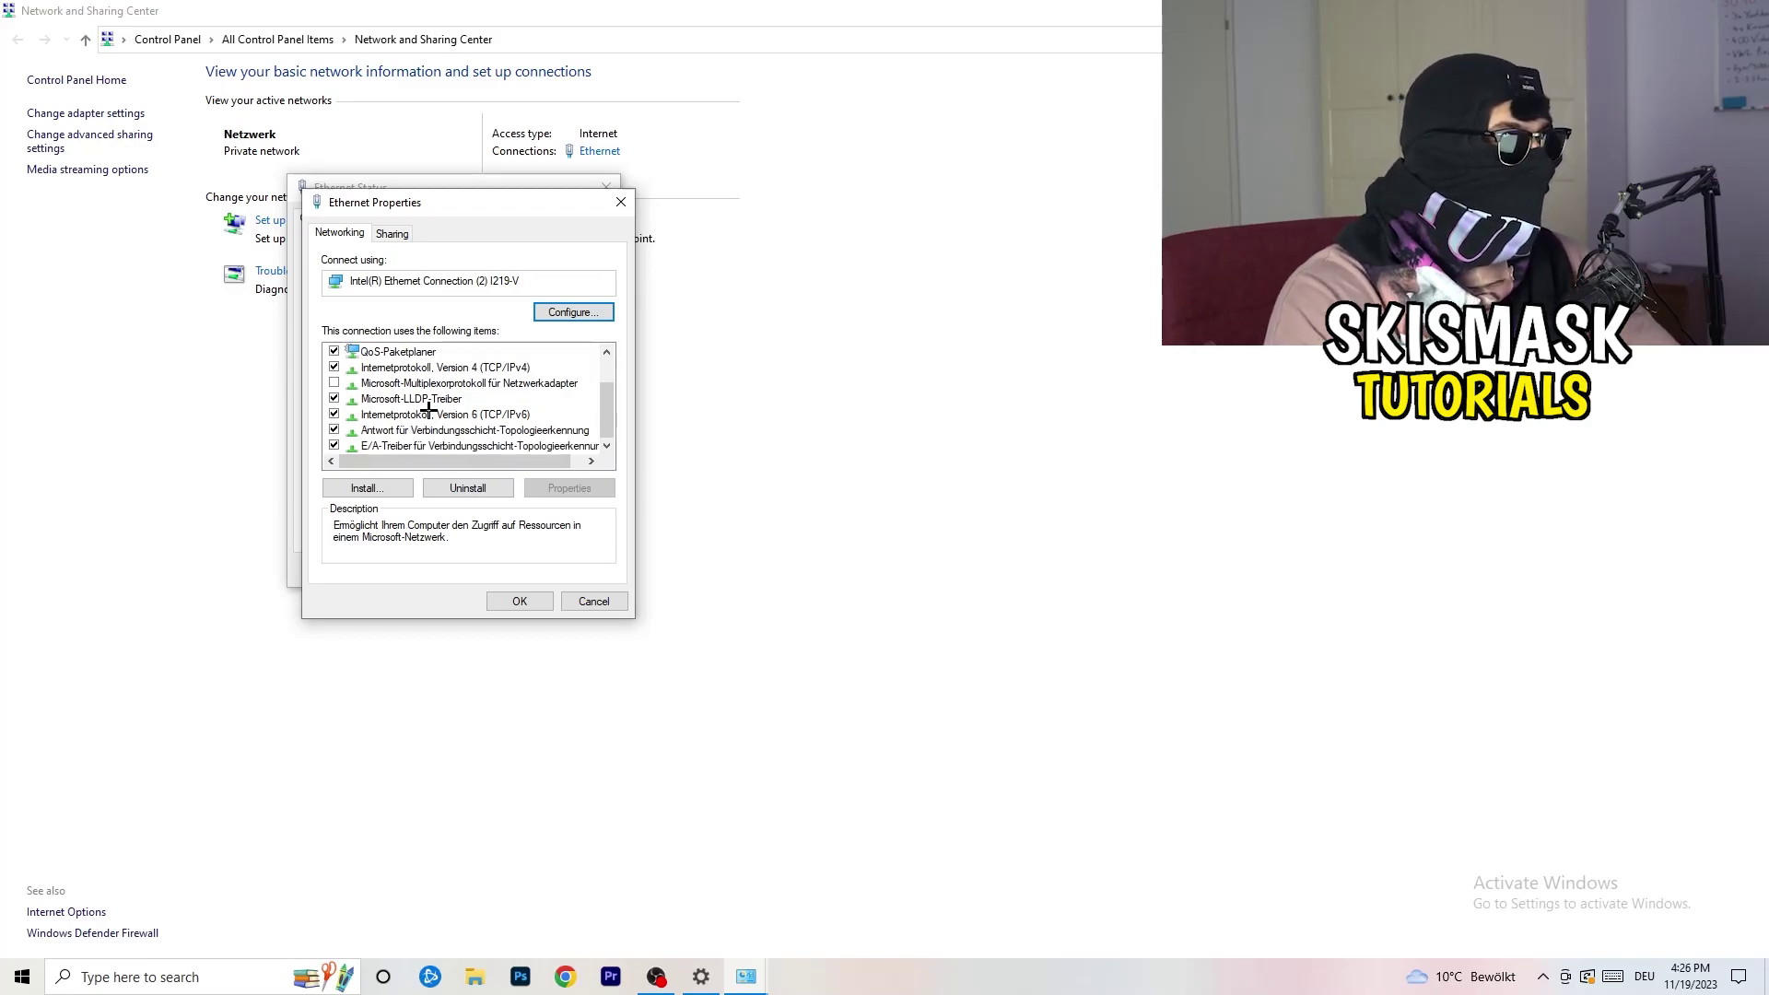
{"action": "scroll", "coordinate": [433, 408], "scroll_direction": "up", "scroll_amount": 1}
{"action": "scroll", "coordinate": [437, 407], "scroll_direction": "down", "scroll_amount": 1}
{"action": "scroll", "coordinate": [438, 406], "scroll_direction": "up", "scroll_amount": 1}
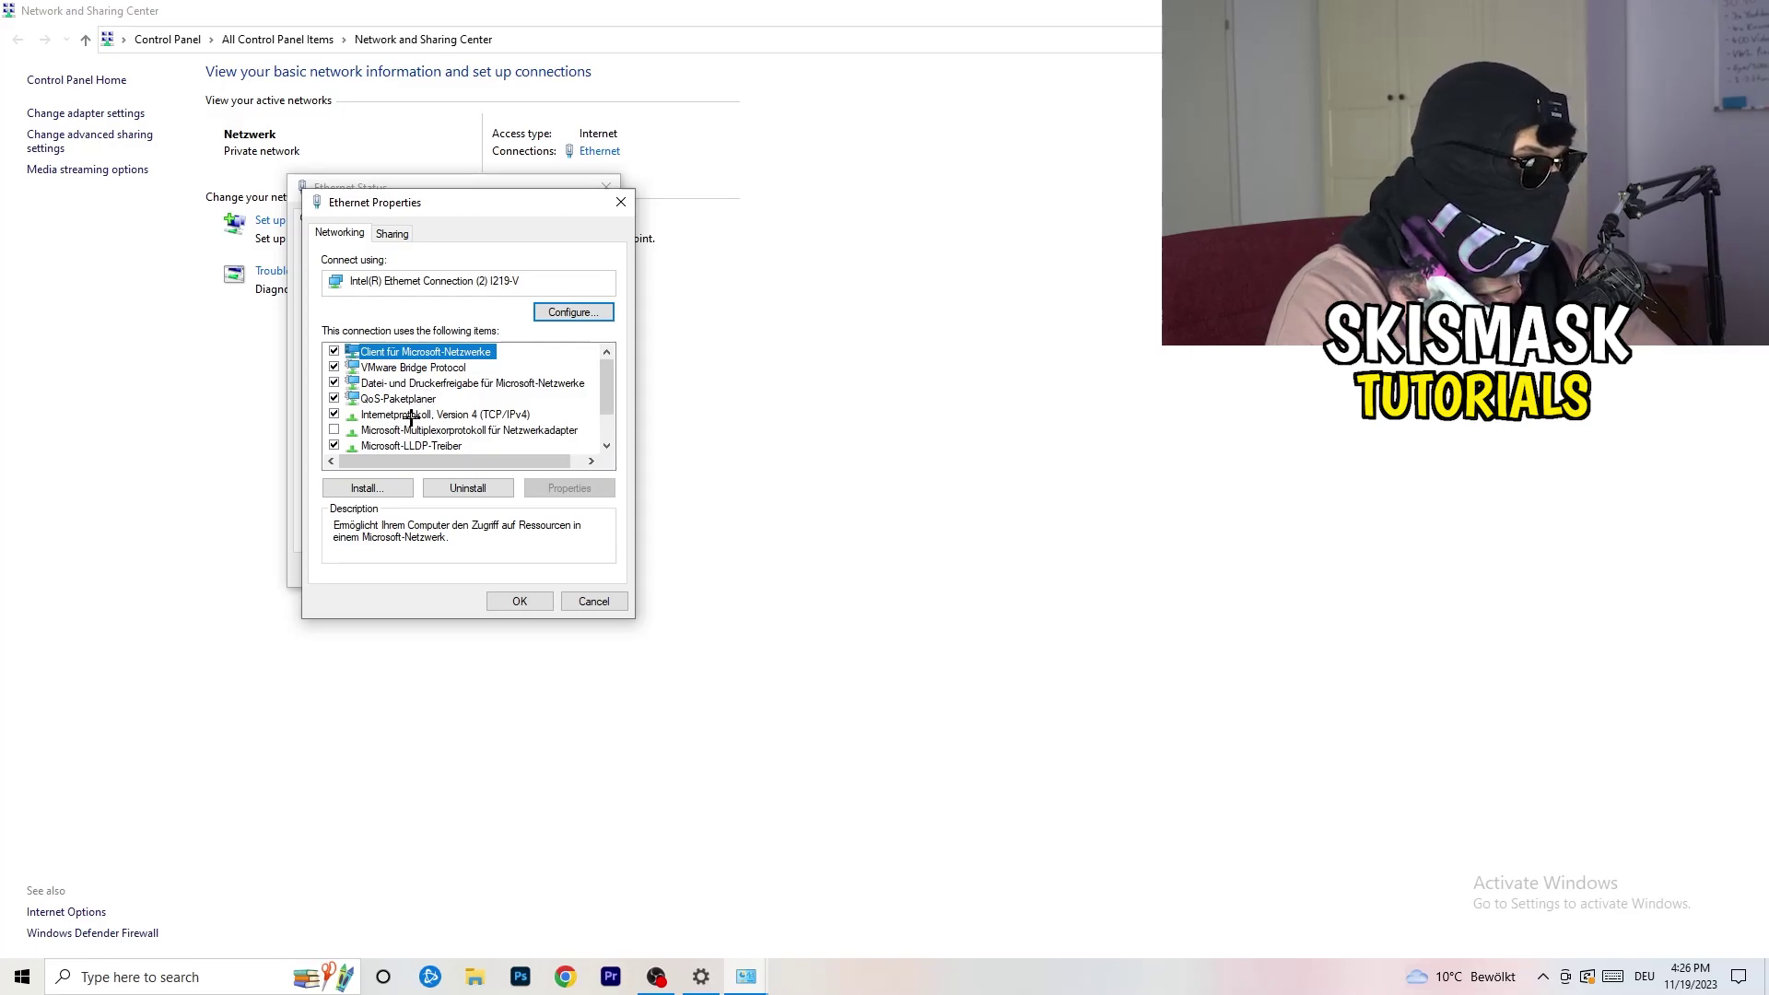
{"action": "double_click", "coordinate": [411, 416]}
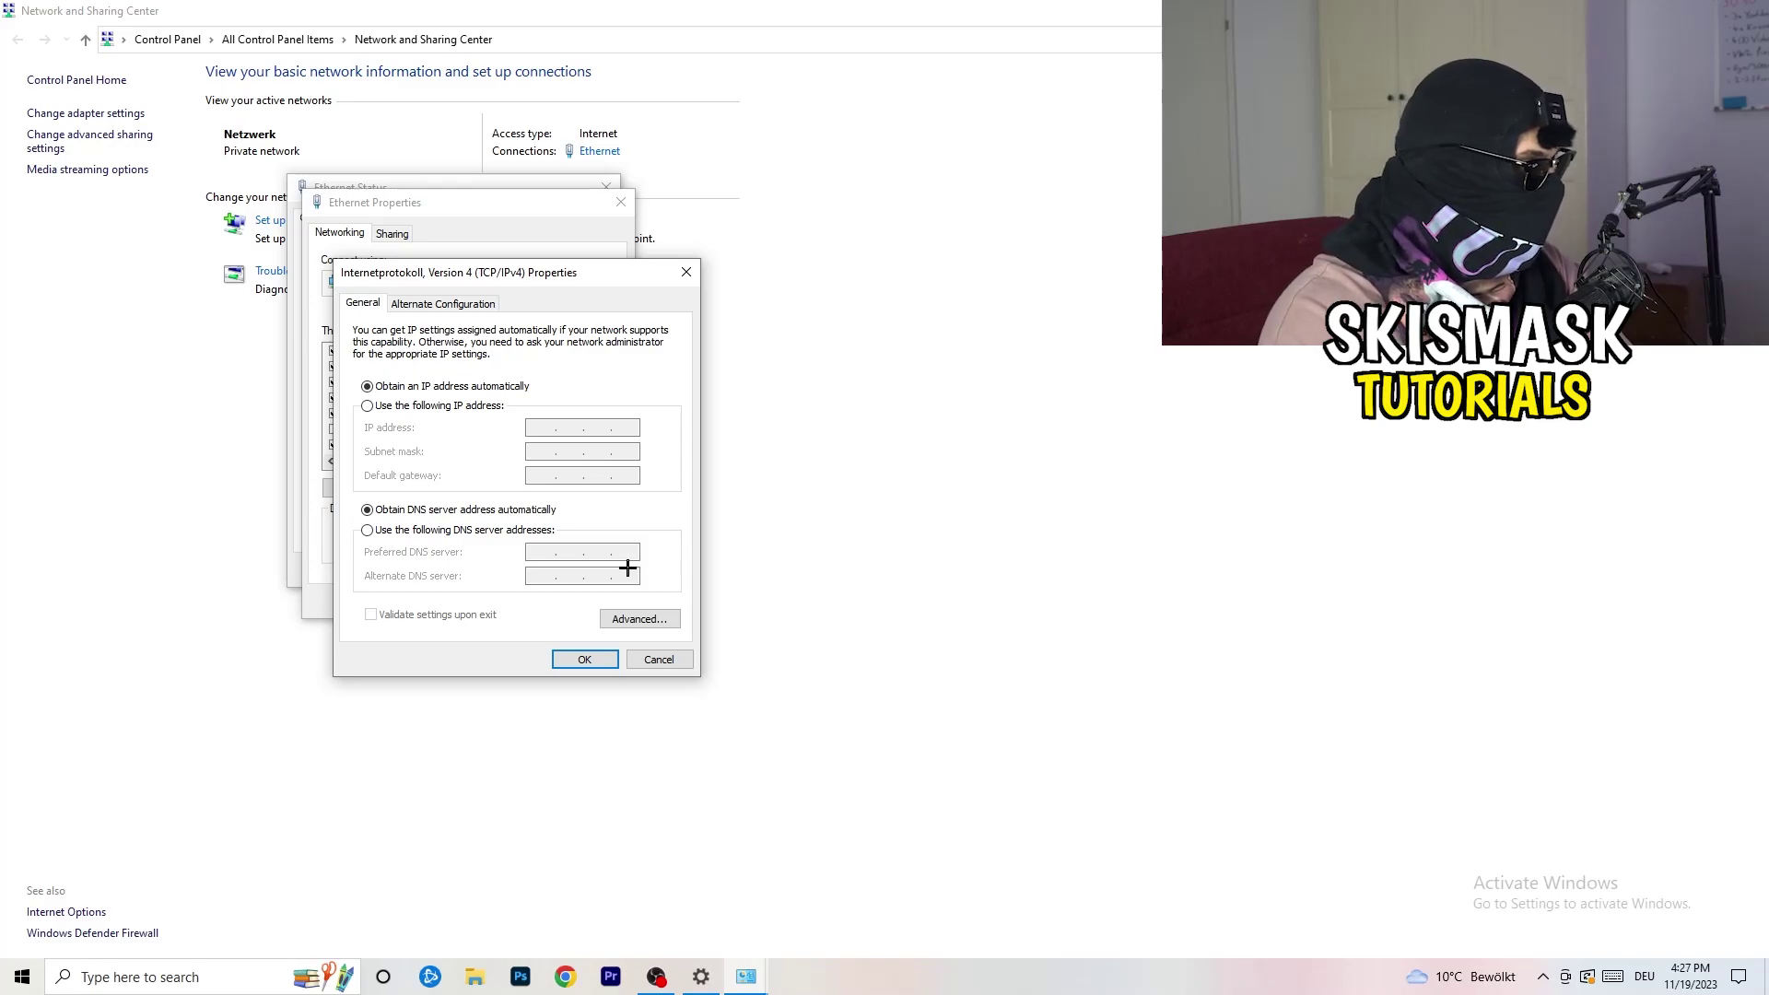
Switch IPv4 to manually specified IP and DNS server addresses, and close all the connection windows without saving
{"action": "left_click", "coordinate": [368, 406]}
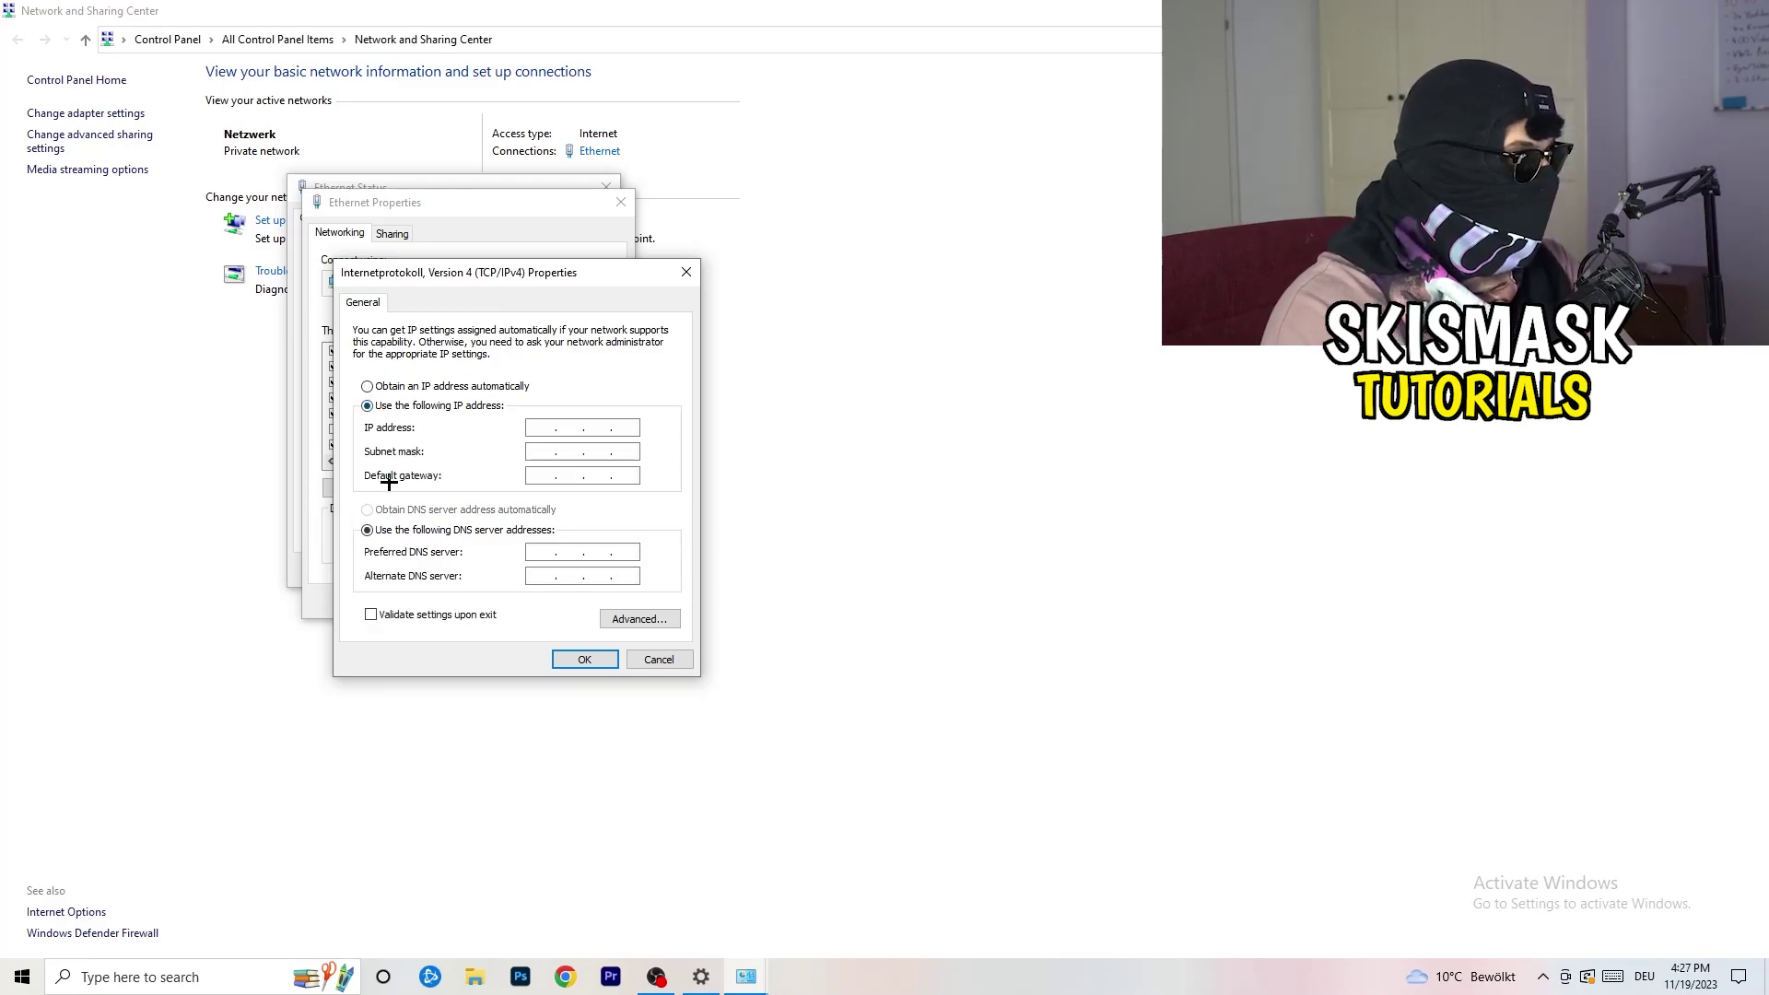
{"action": "left_click", "coordinate": [541, 428]}
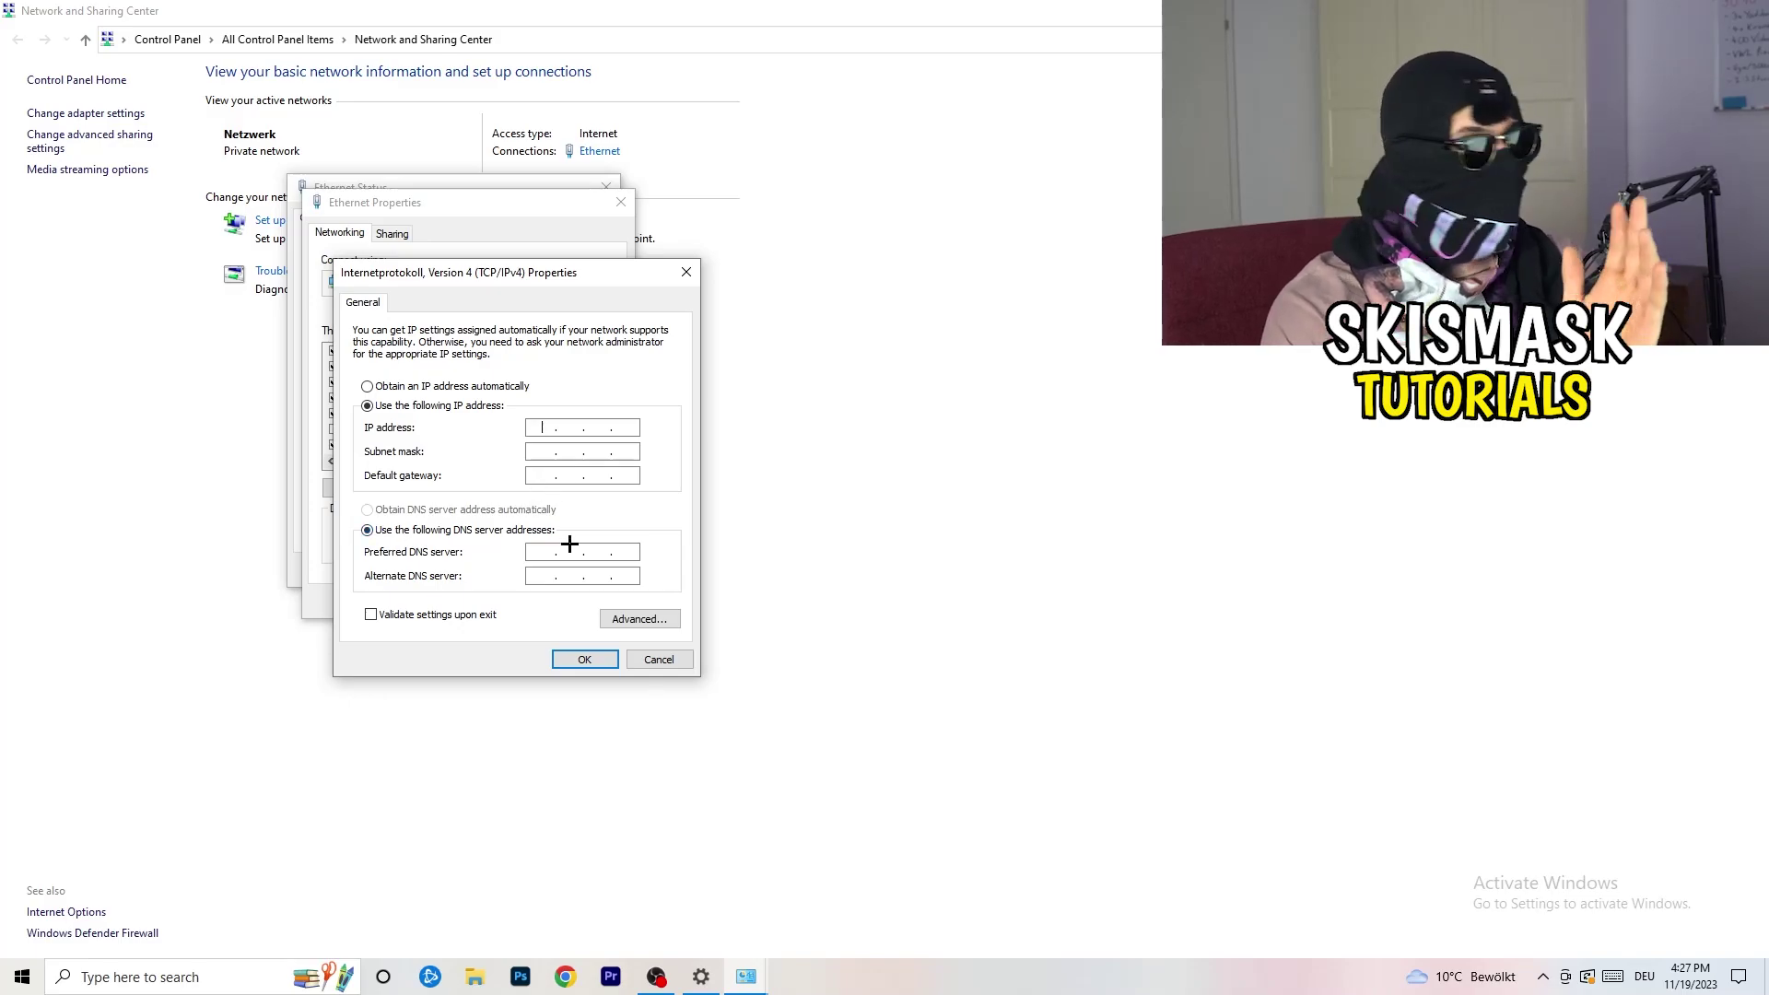
{"action": "left_click", "coordinate": [686, 269]}
{"action": "left_click", "coordinate": [621, 201]}
{"action": "left_click", "coordinate": [606, 187]}
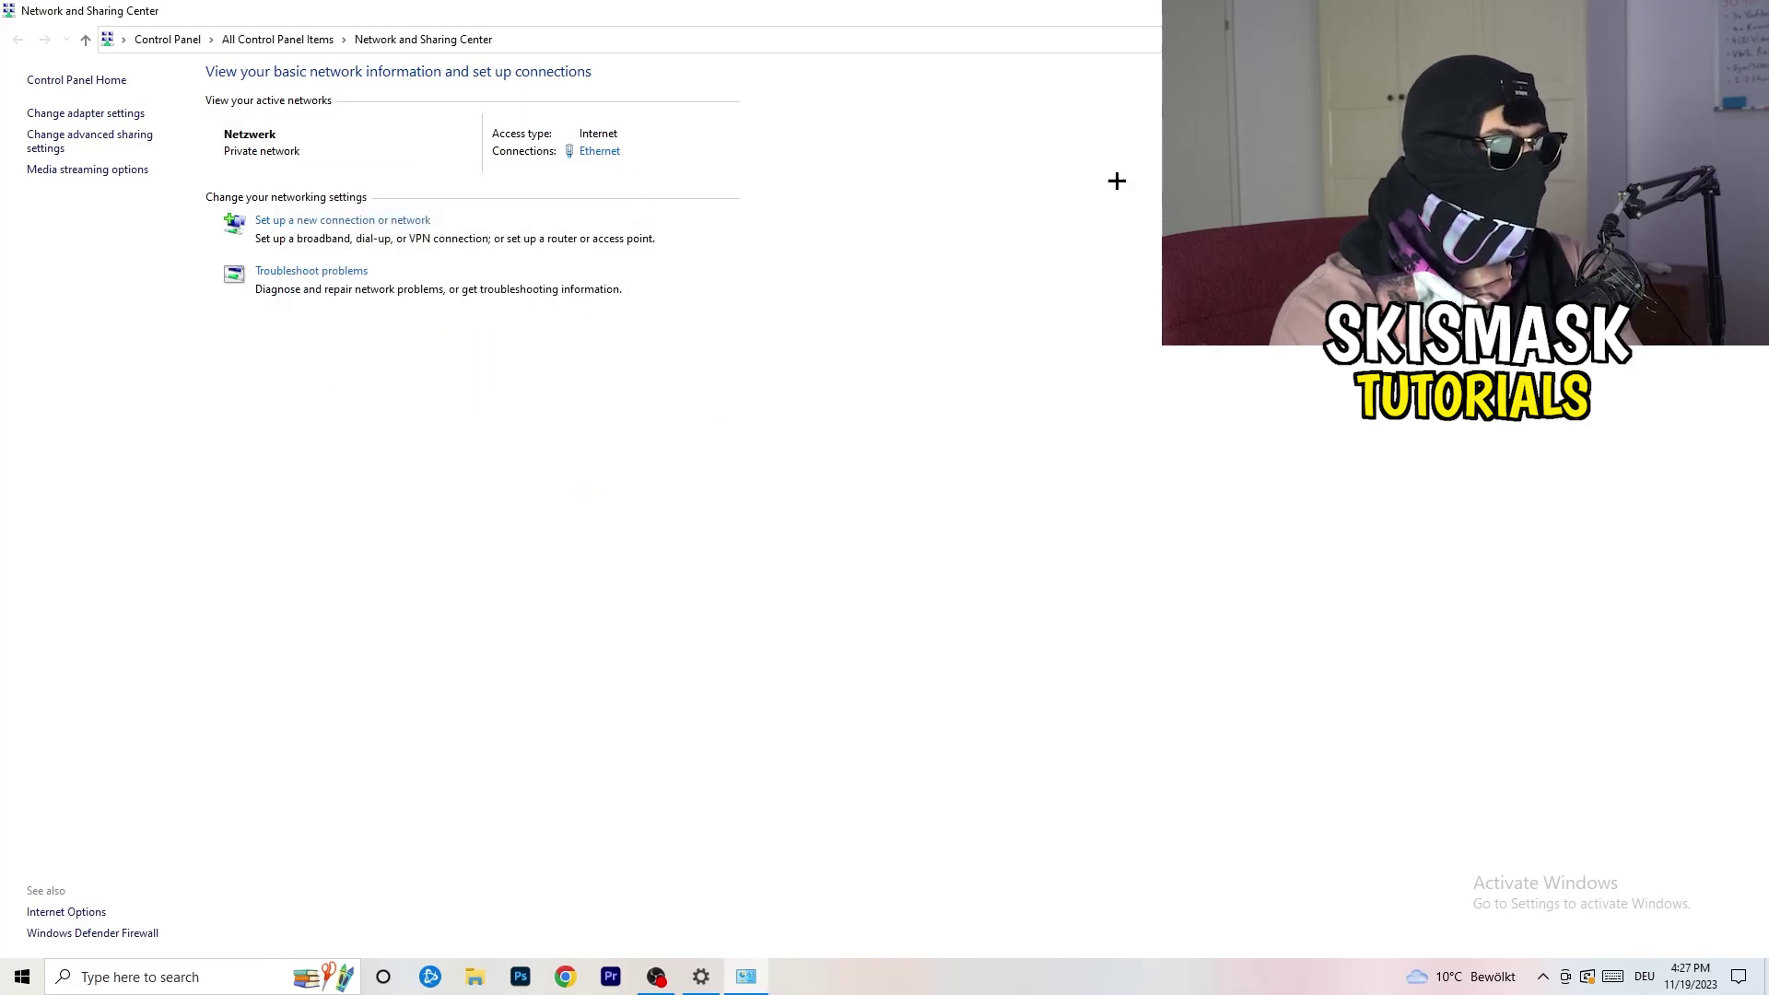
{"action": "left_click", "coordinate": [1748, 11]}
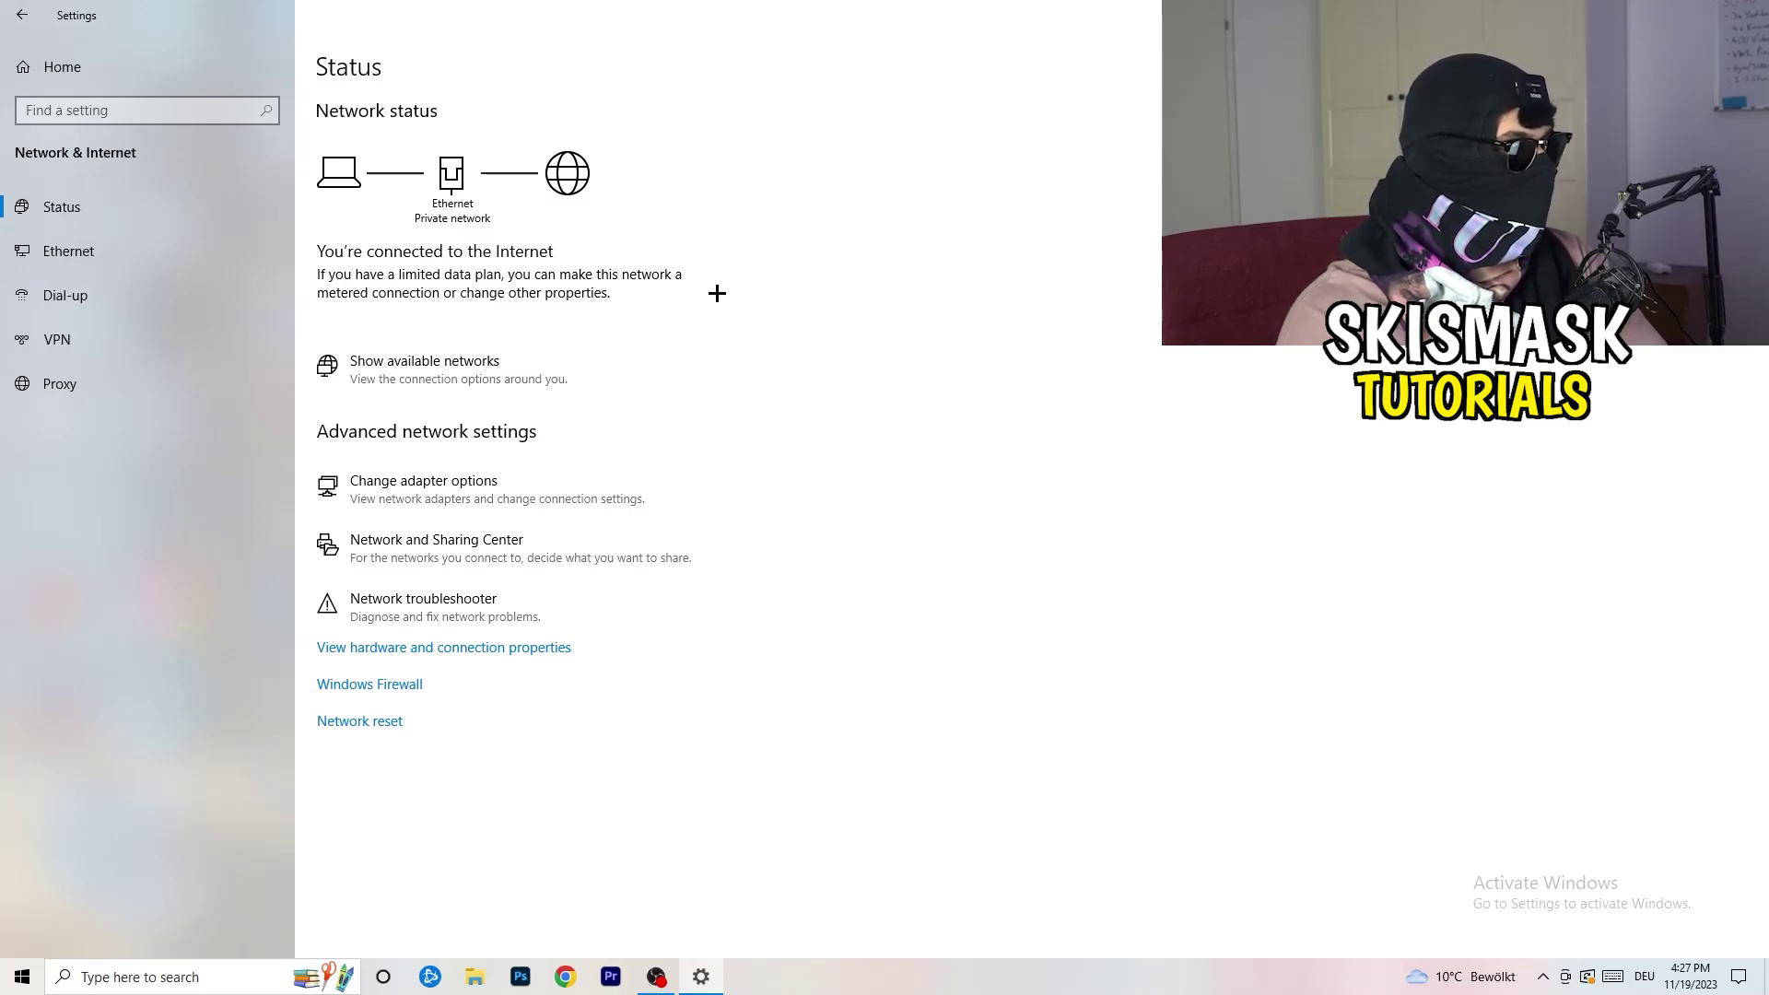
Show the available networks, return to the network settings from there and close them
{"action": "left_click", "coordinate": [460, 362]}
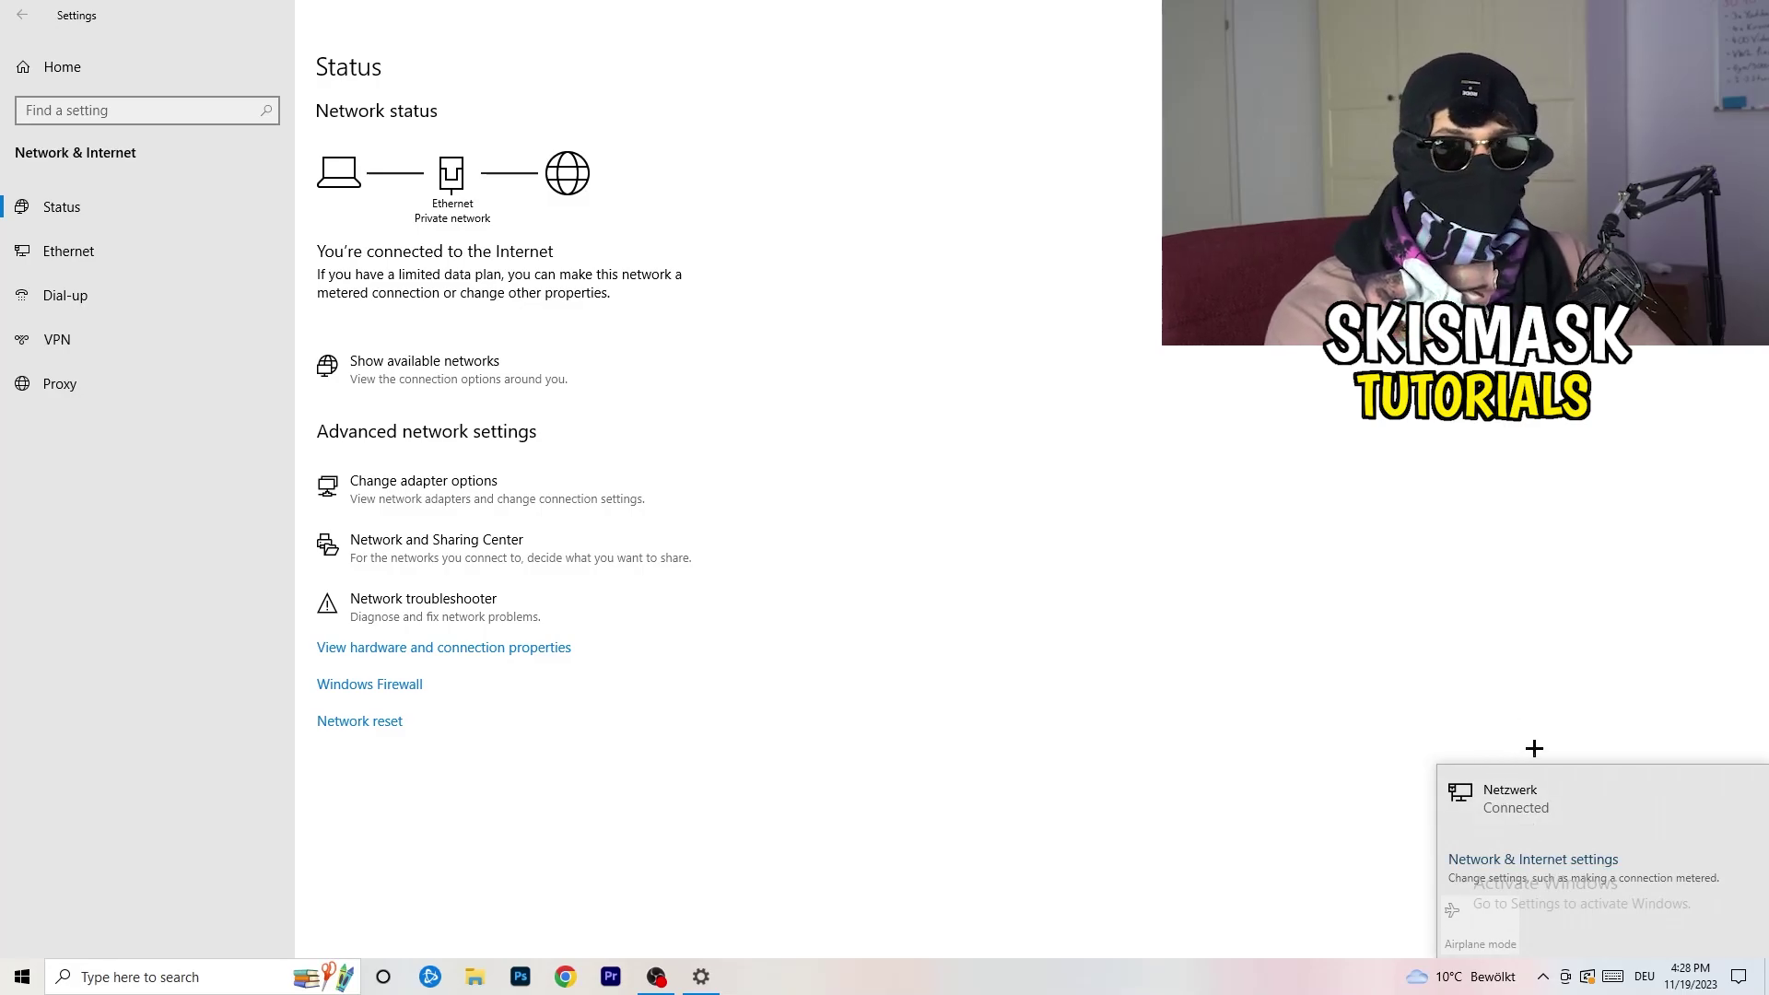
{"action": "left_click", "coordinate": [1516, 859]}
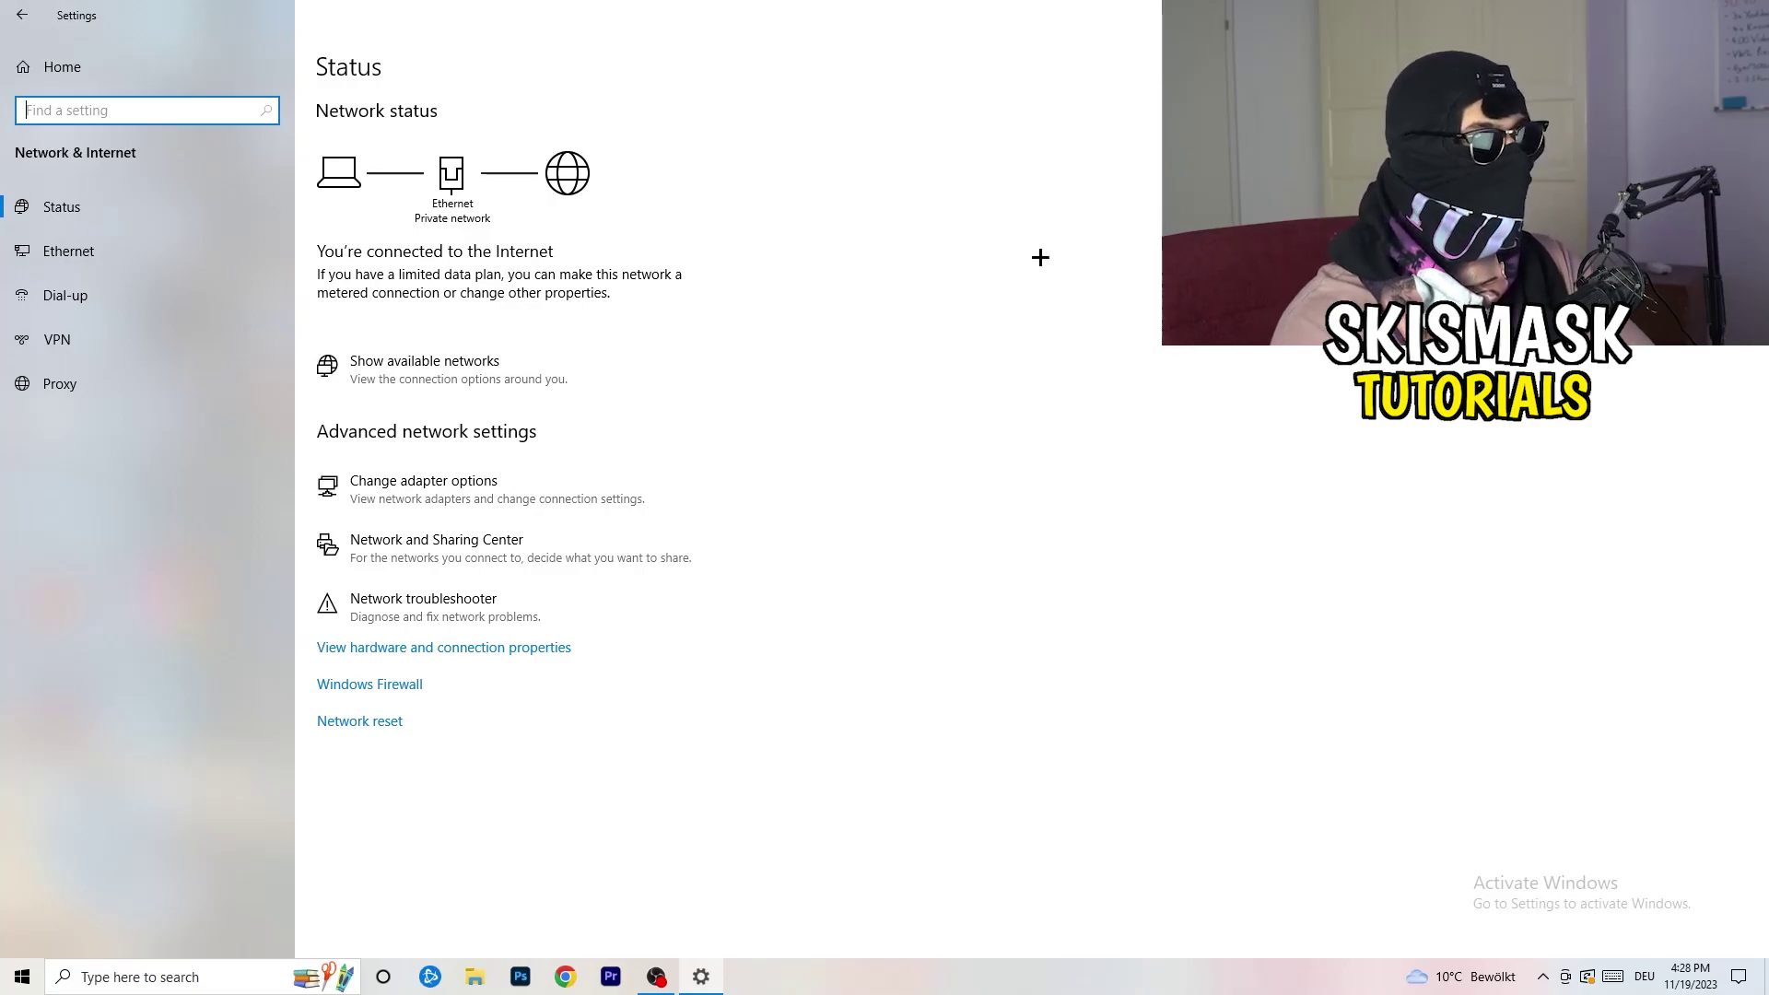
{"action": "key", "text": "alt+F4"}
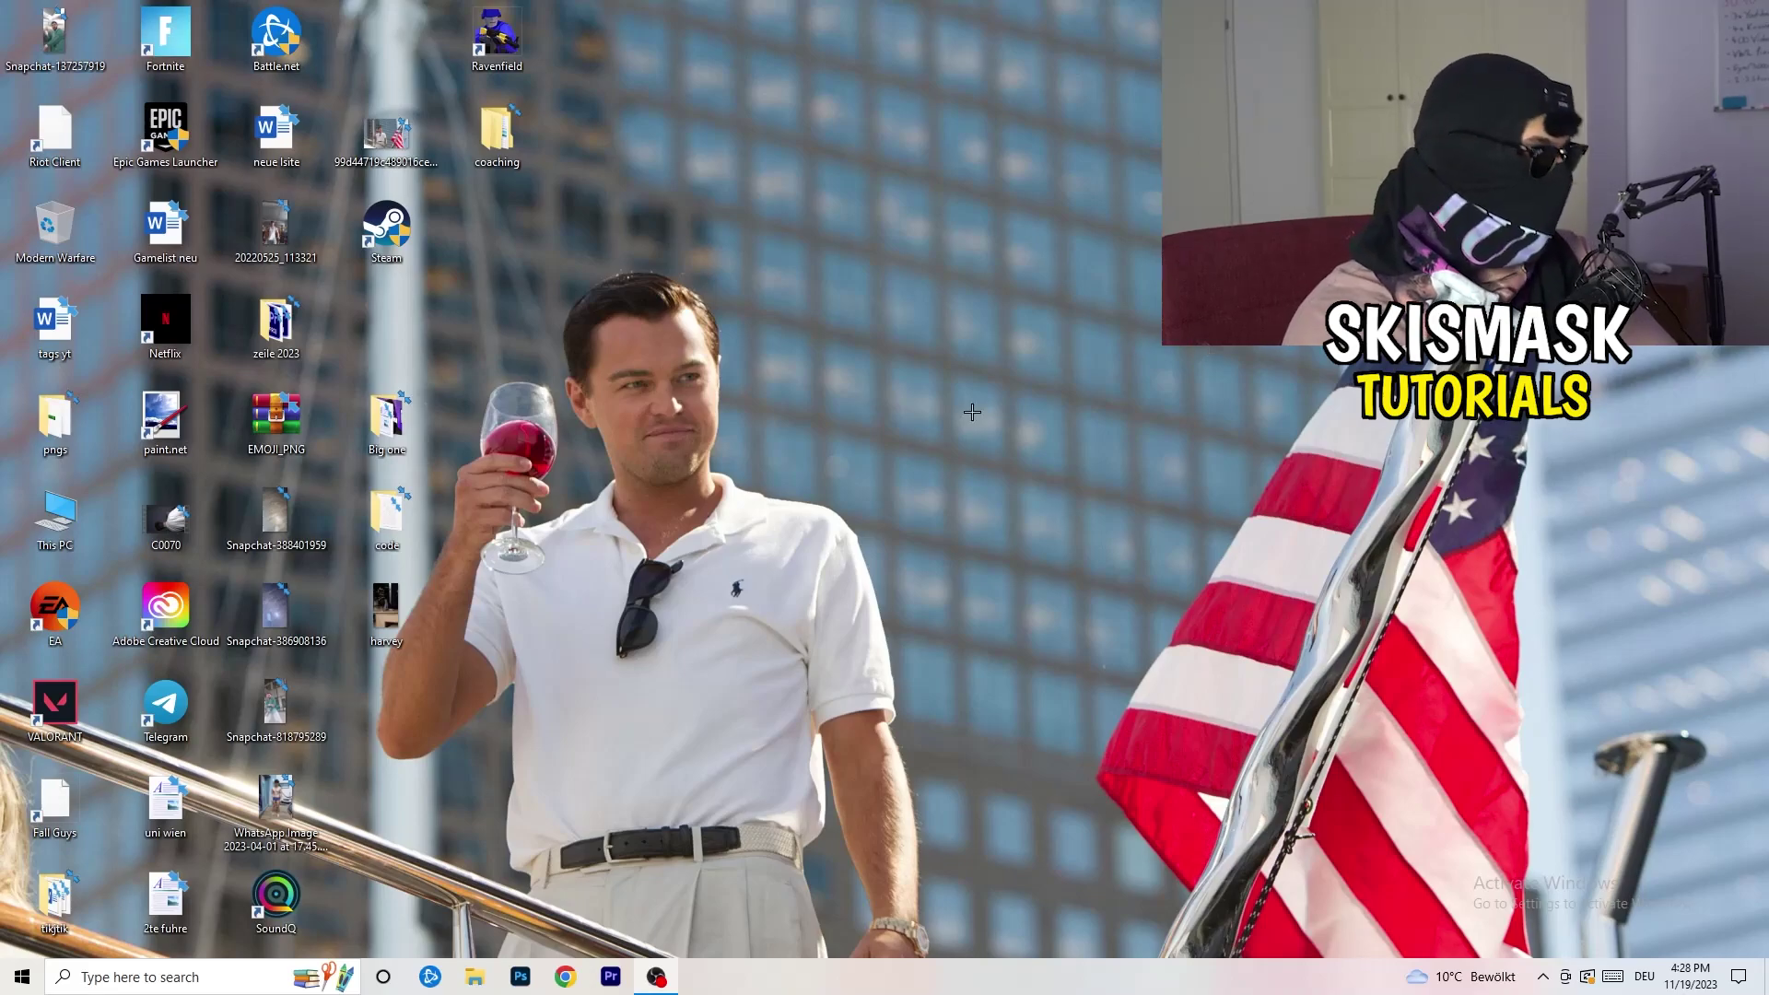
Check the Windows Update status in the Update & Security settings and close the settings window
{"action": "left_click", "coordinate": [22, 976]}
{"action": "left_click", "coordinate": [22, 894]}
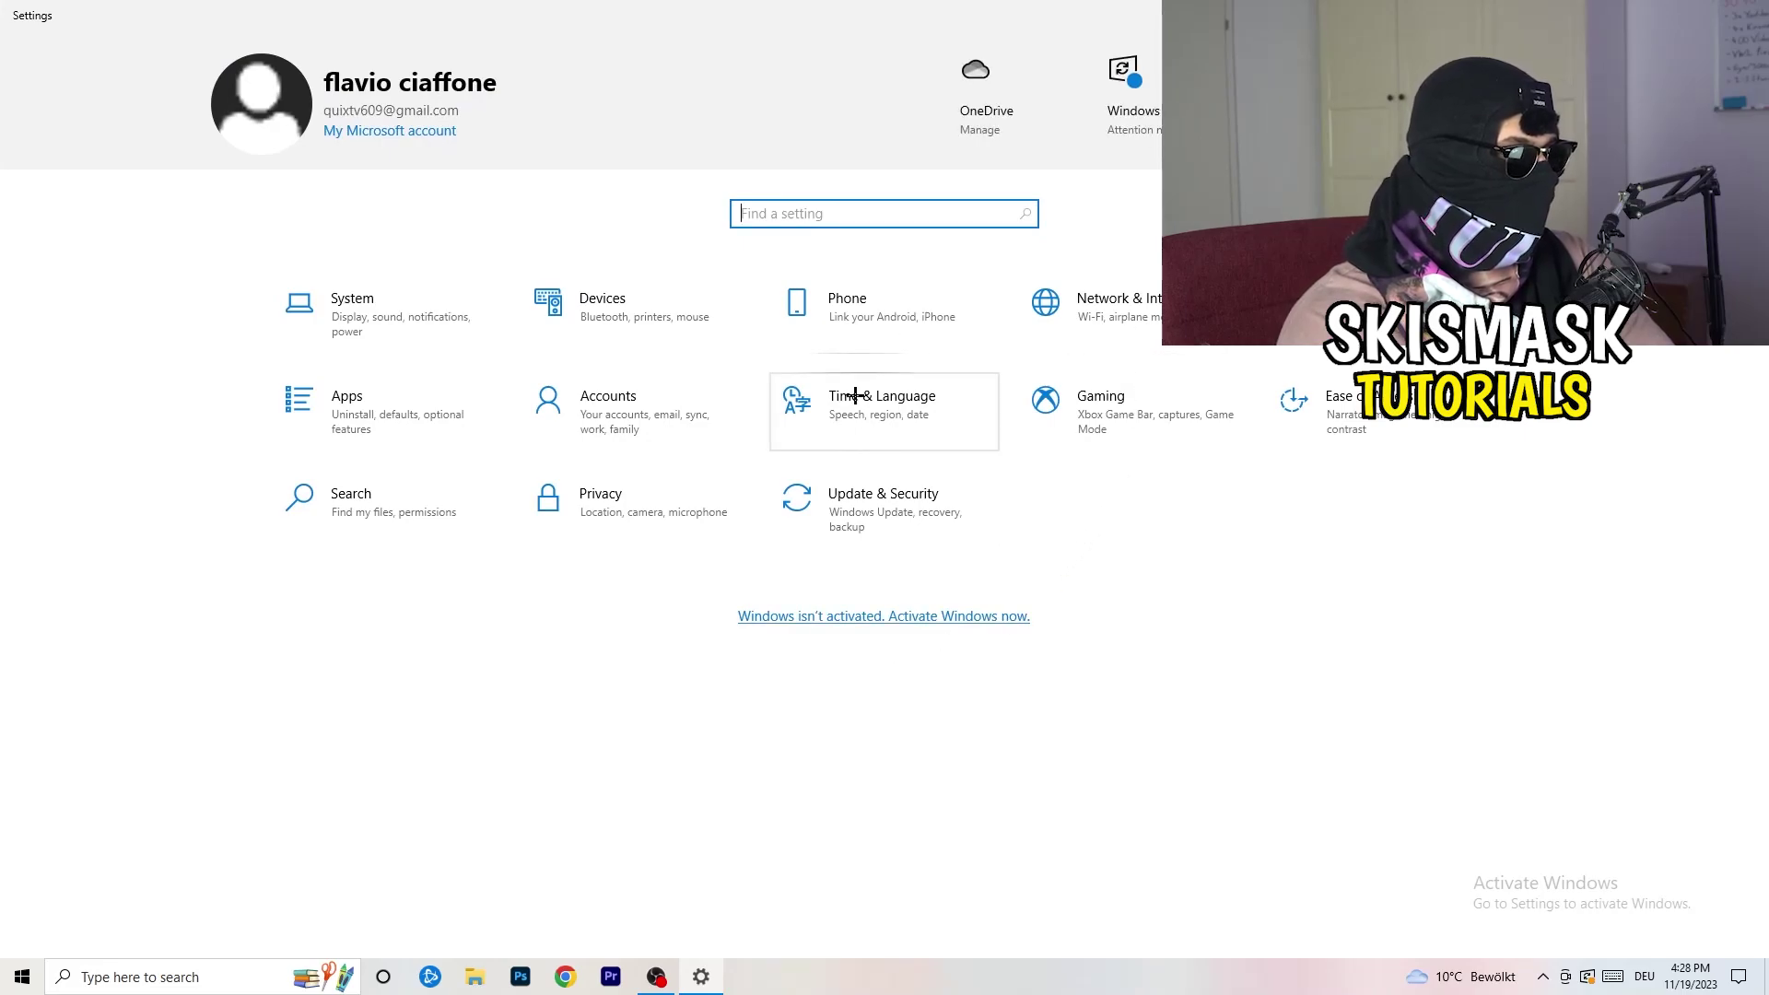
{"action": "left_click", "coordinate": [848, 512]}
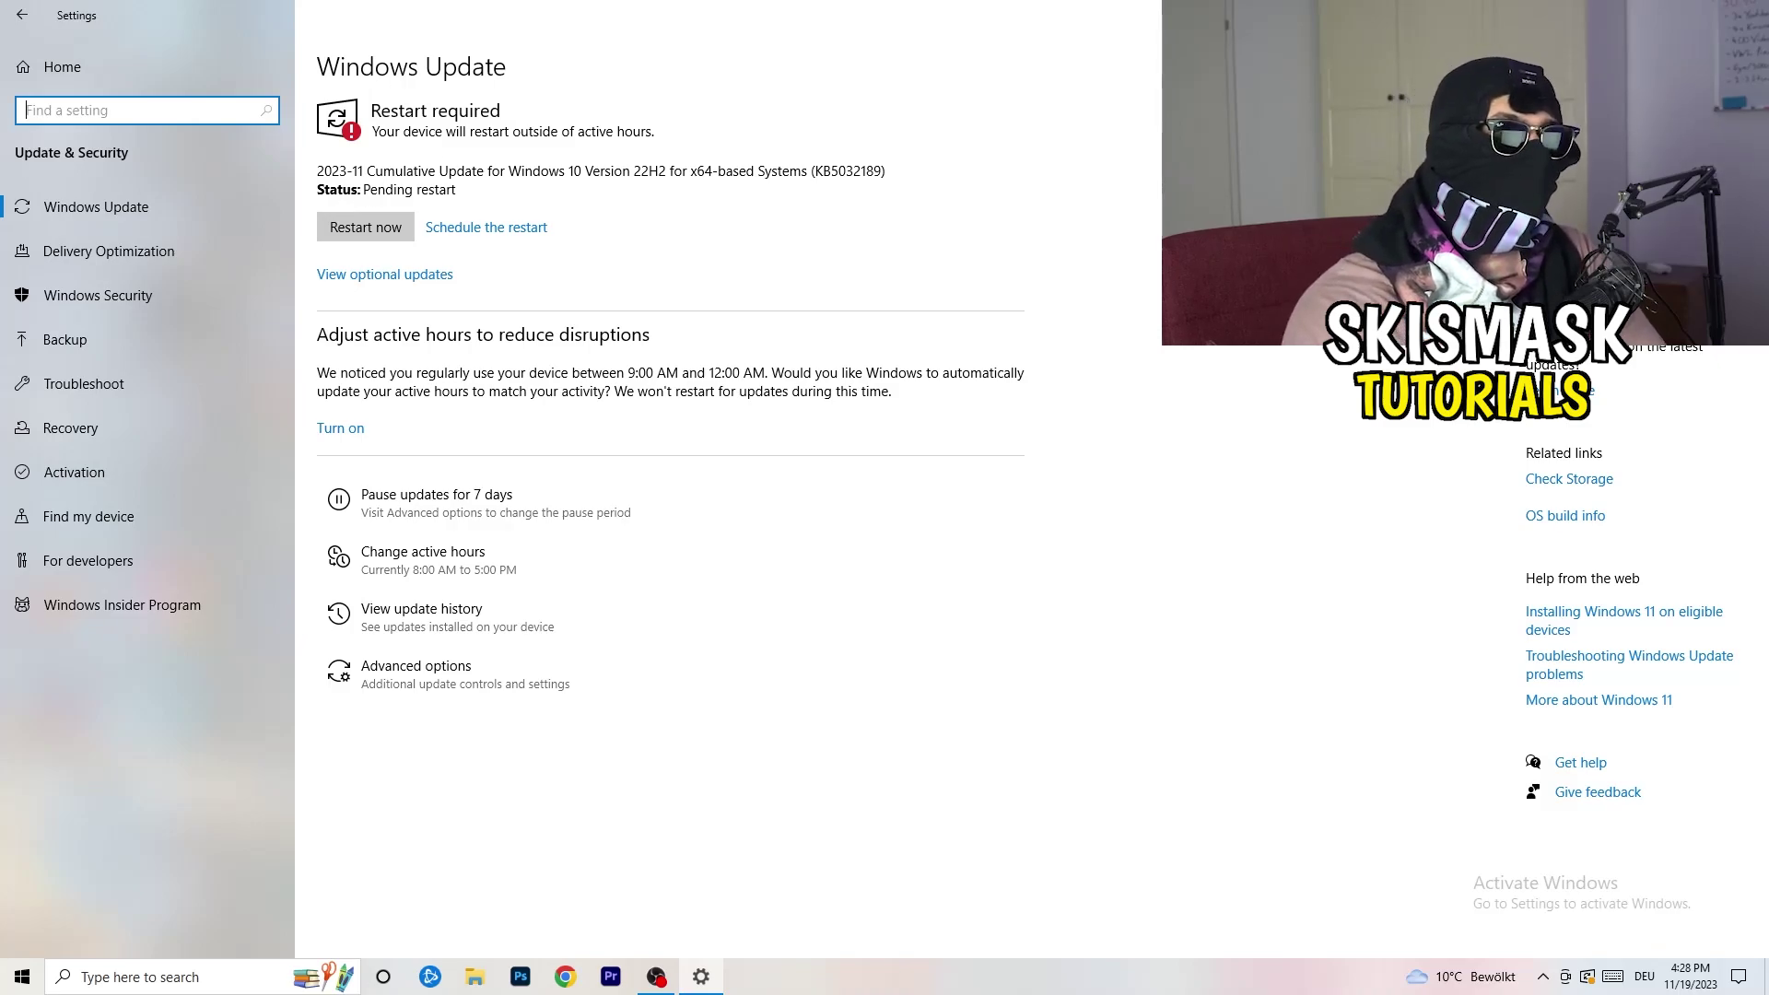
{"action": "key", "text": "alt+F4"}
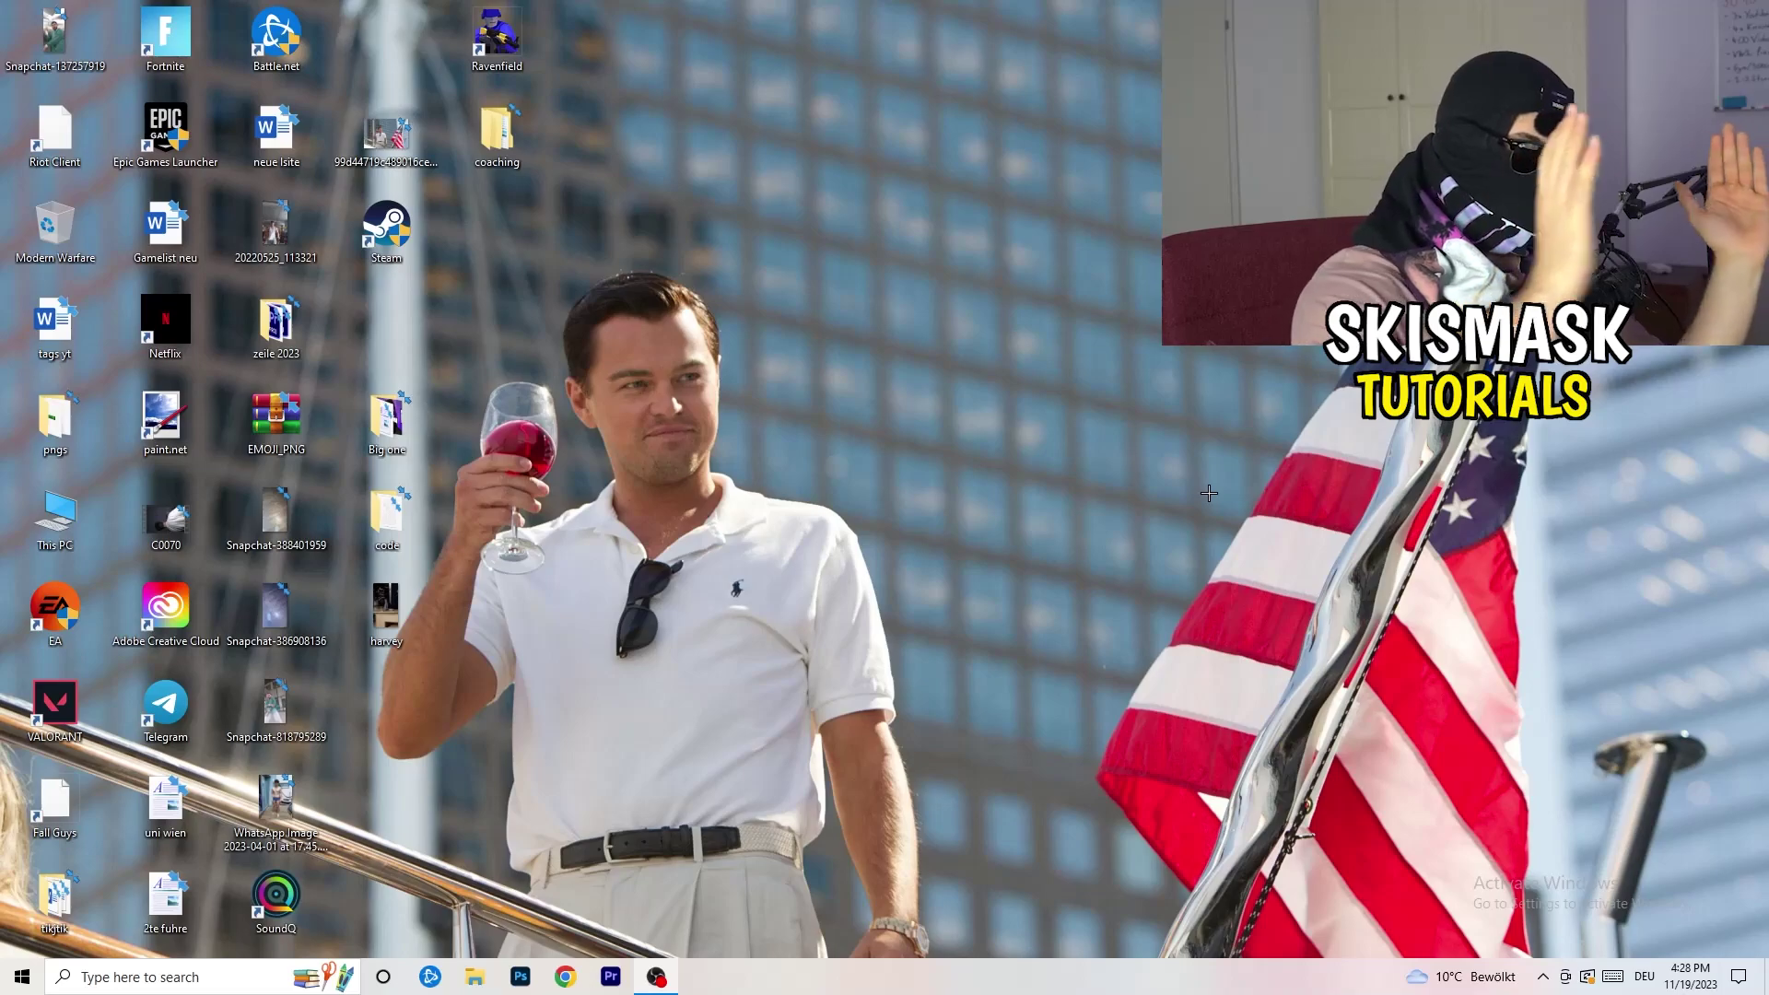